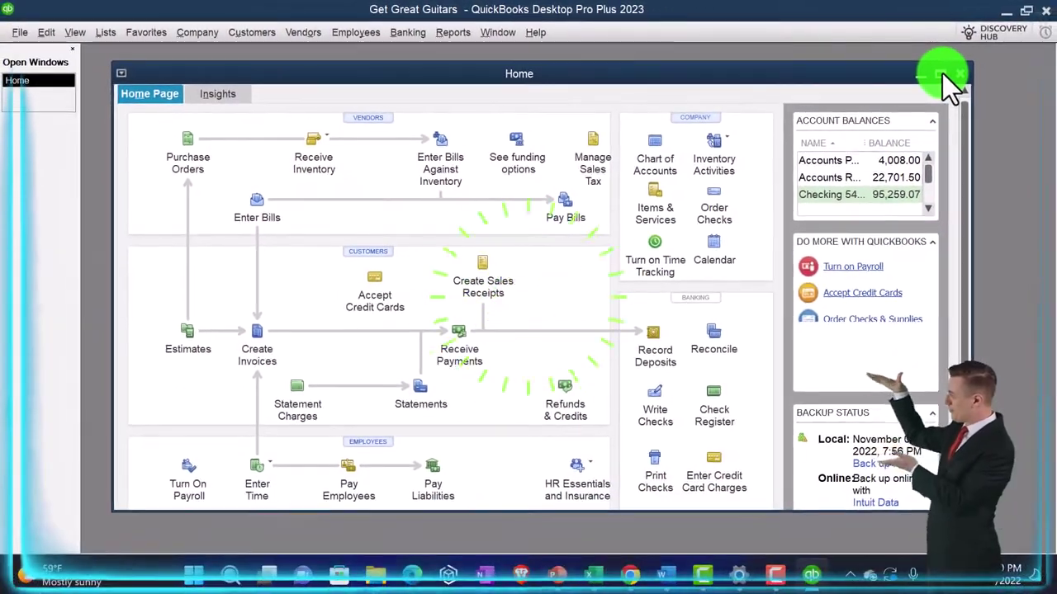
# - Maximize the Home window and check that the open window list is turned on
pyautogui.click(941, 74)
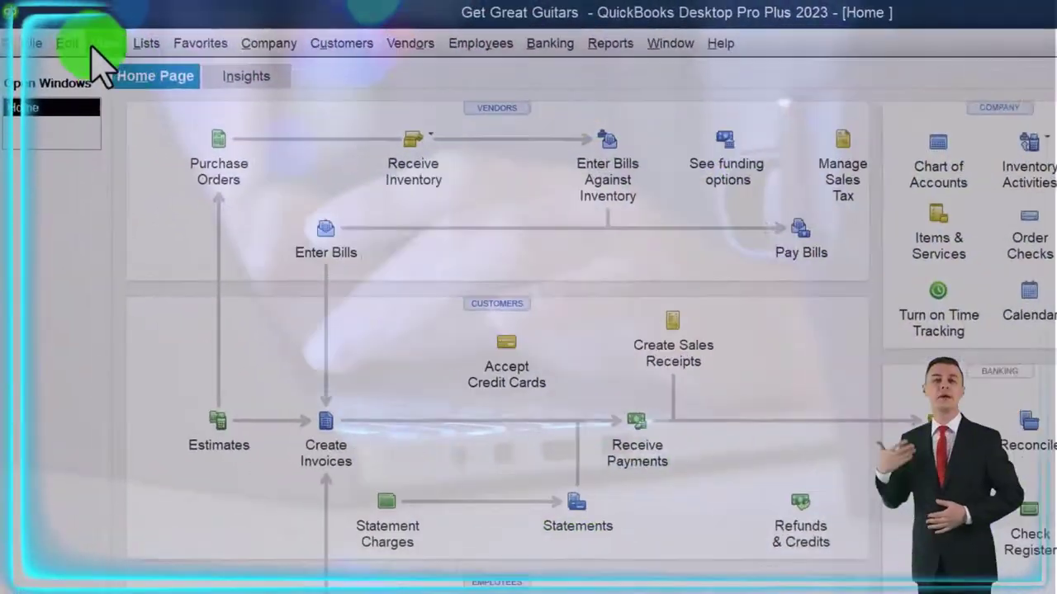
pyautogui.click(75, 33)
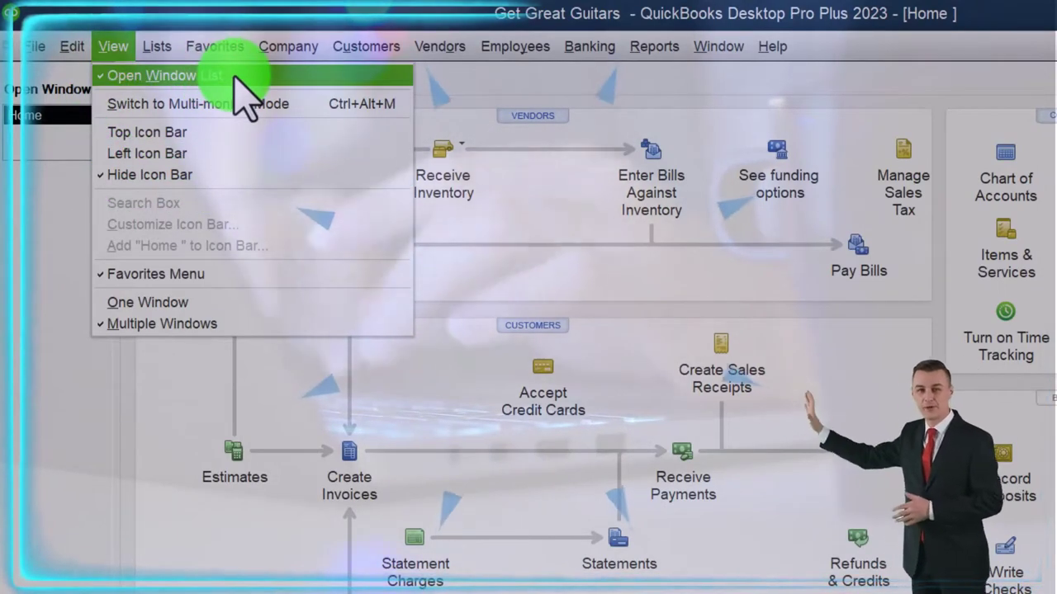
pyautogui.press('Escape')
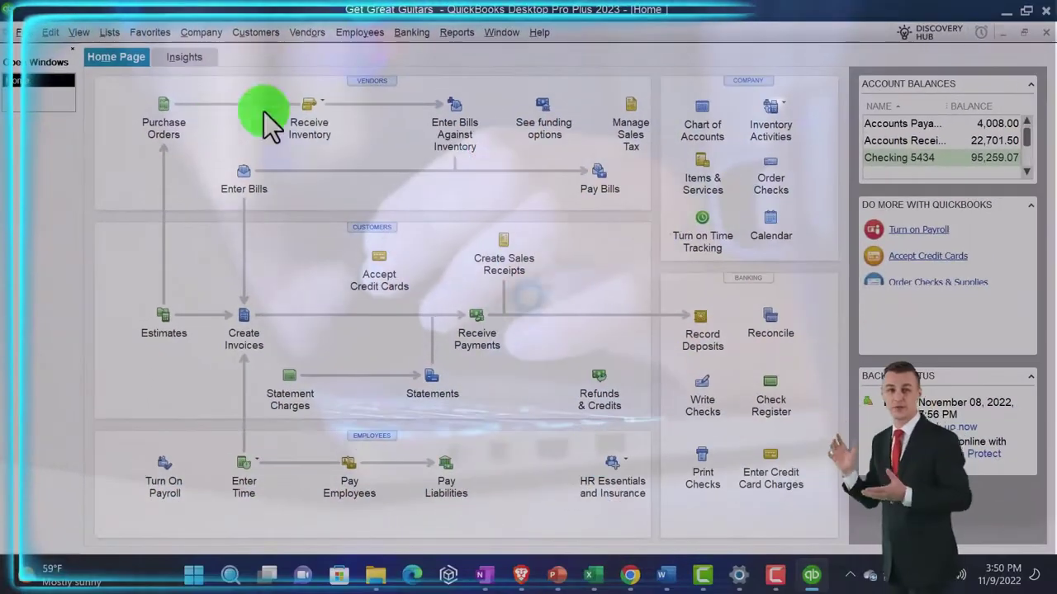
# - Open the standard Profit & Loss report and set its date range from 01/01/2023 to 02/28/2023
pyautogui.click(457, 32)
pyautogui.moveTo(511, 162)
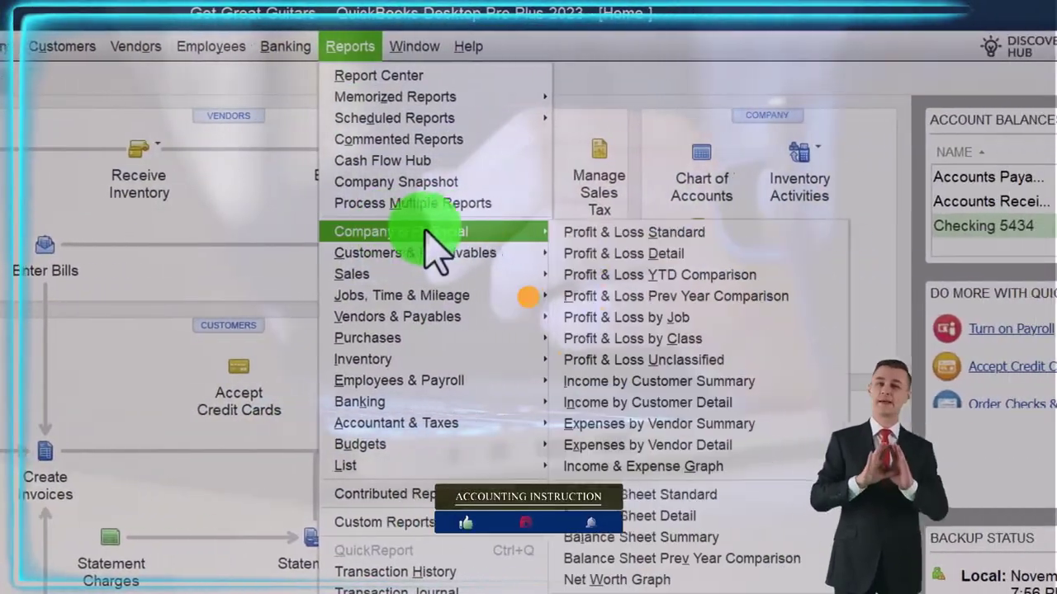
pyautogui.click(702, 235)
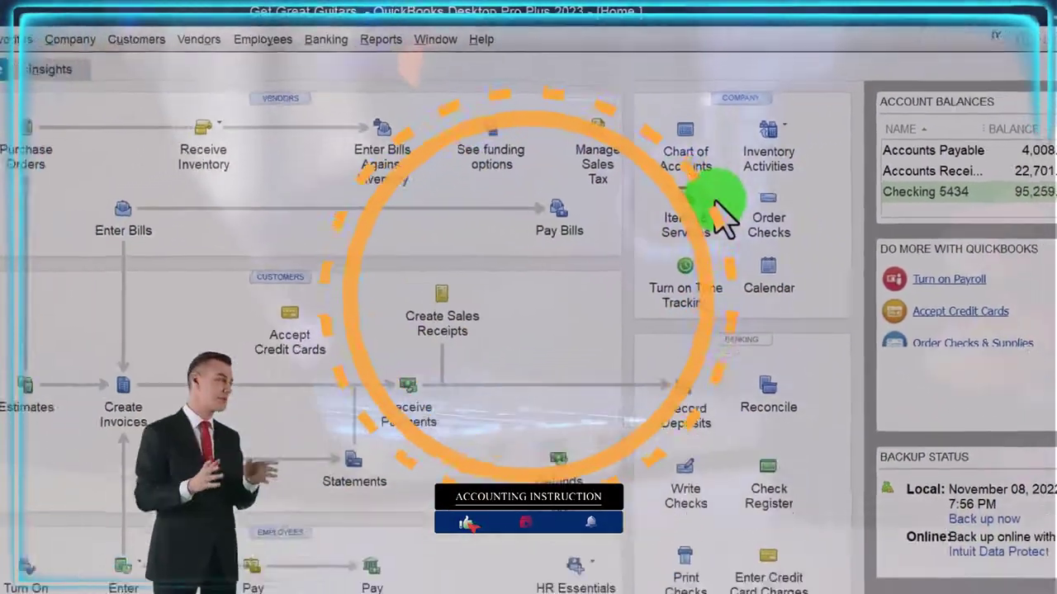
pyautogui.press('Tab')
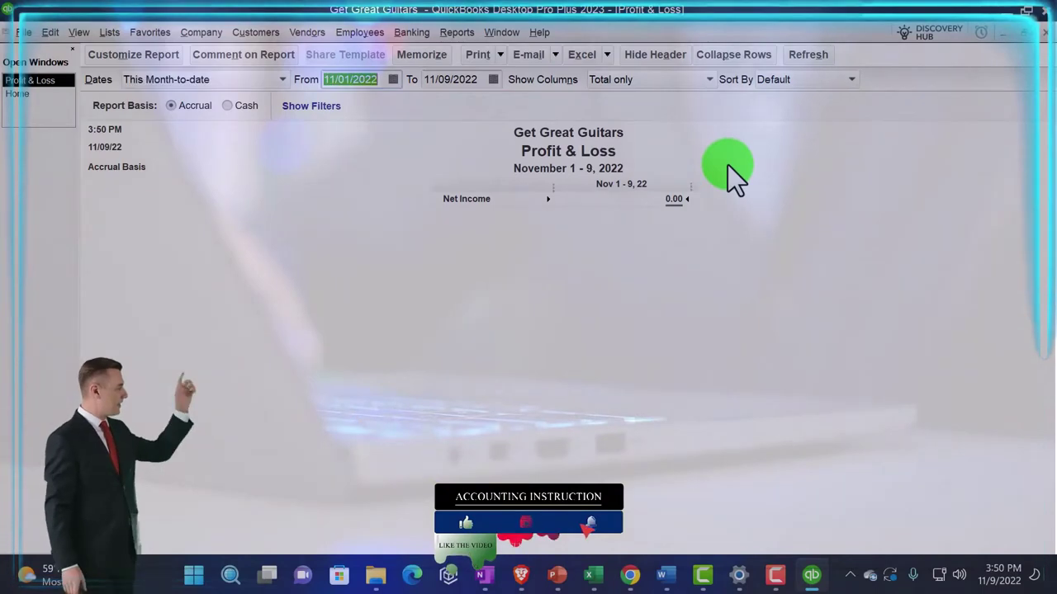
pyautogui.write('01/01/2023')
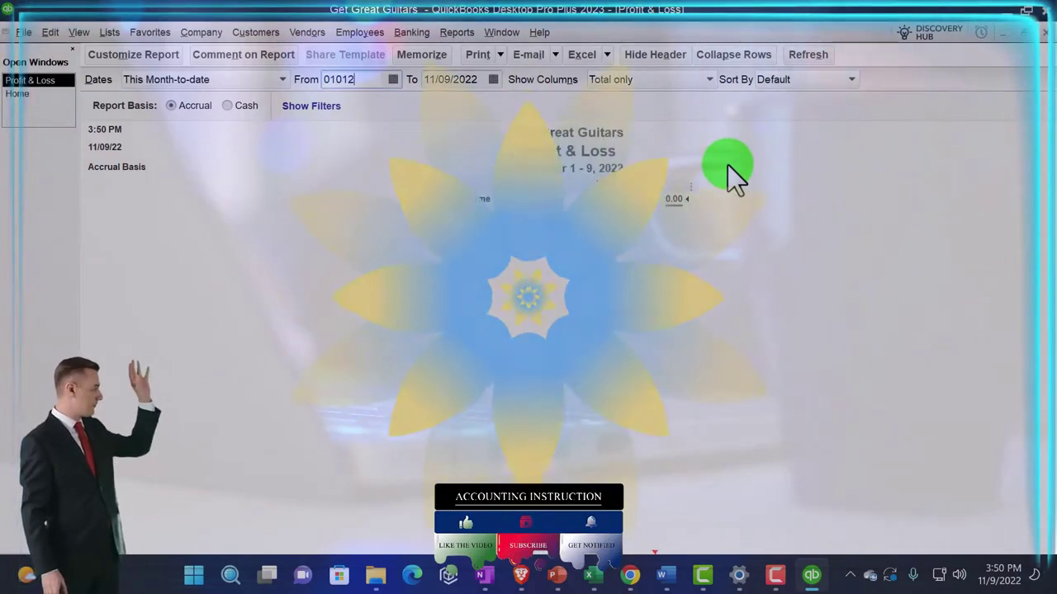
pyautogui.press('Tab')
pyautogui.write('02282')
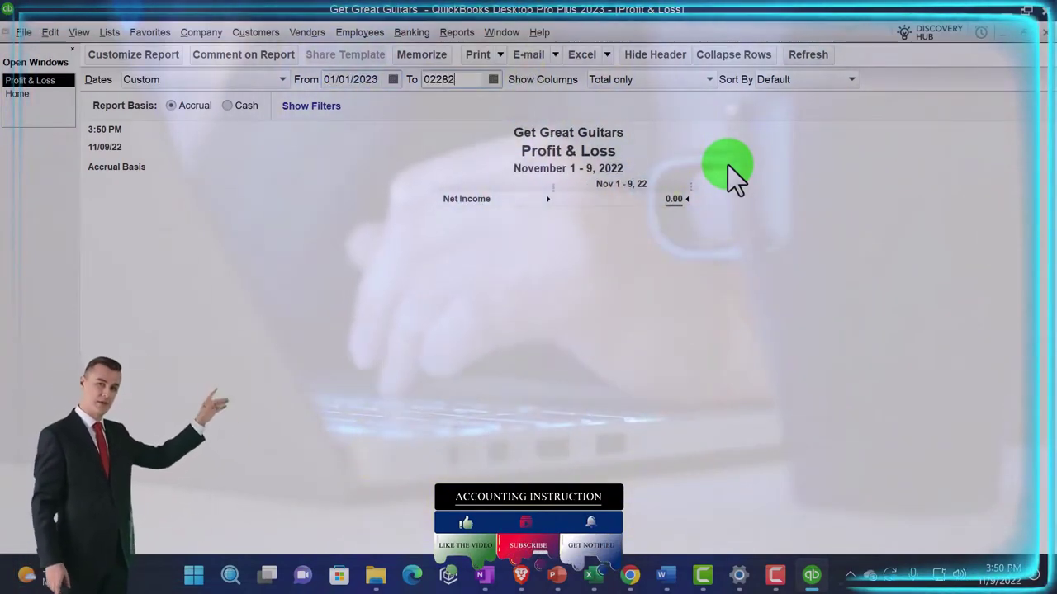
pyautogui.press('Tab')
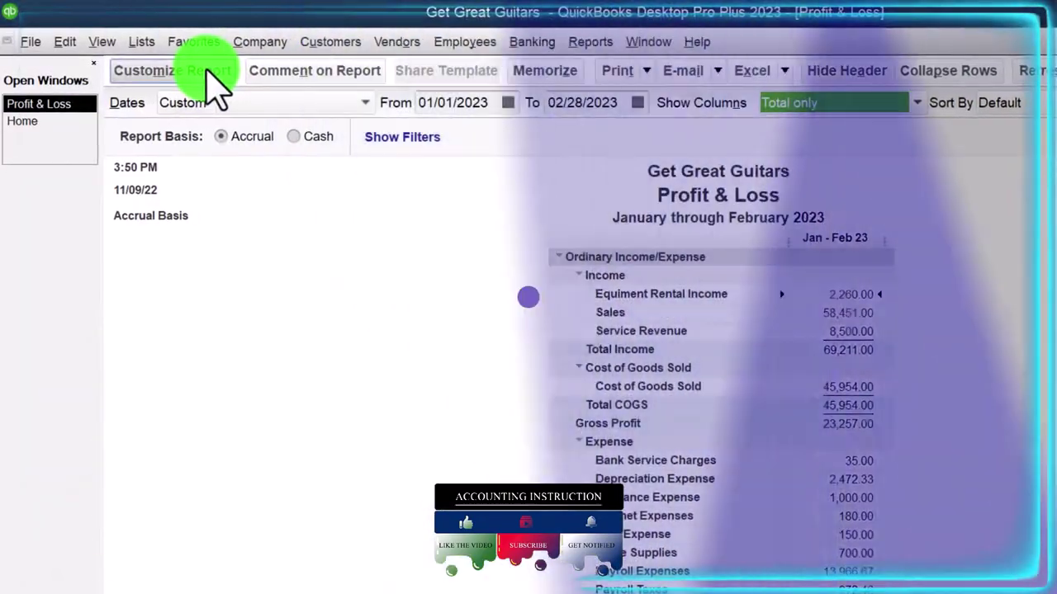
# - Enlarge the column label font of the Profit & Loss report and apply the change to all related fonts
pyautogui.click(208, 66)
pyautogui.click(417, 51)
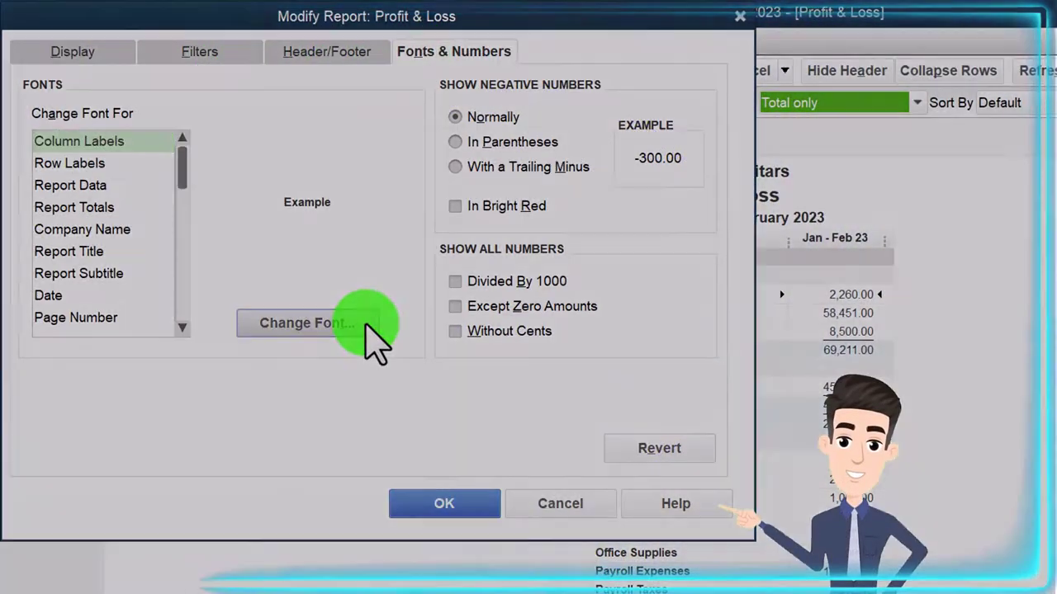
pyautogui.click(373, 328)
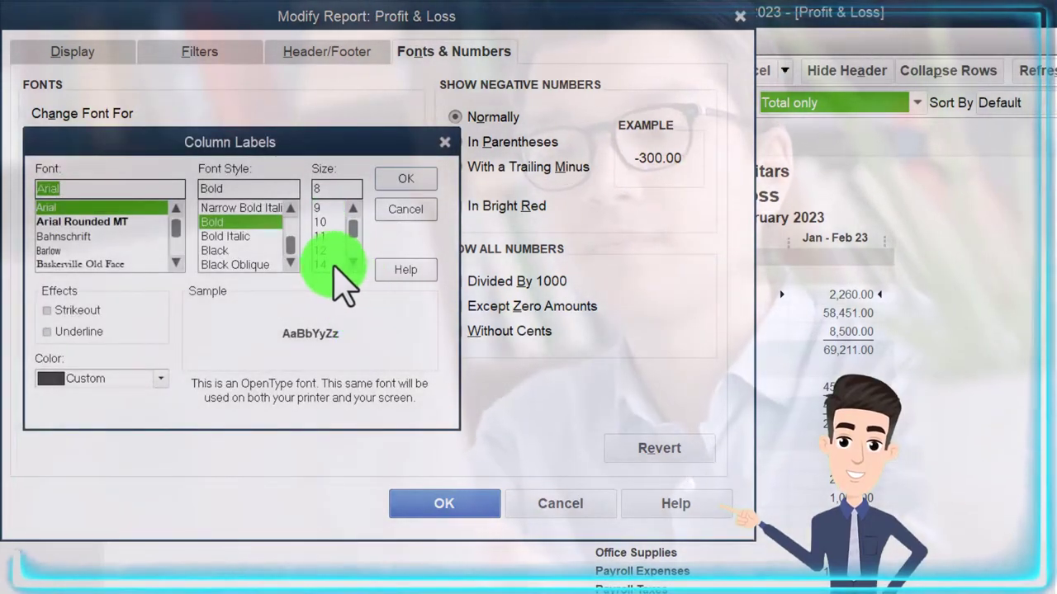
pyautogui.click(407, 183)
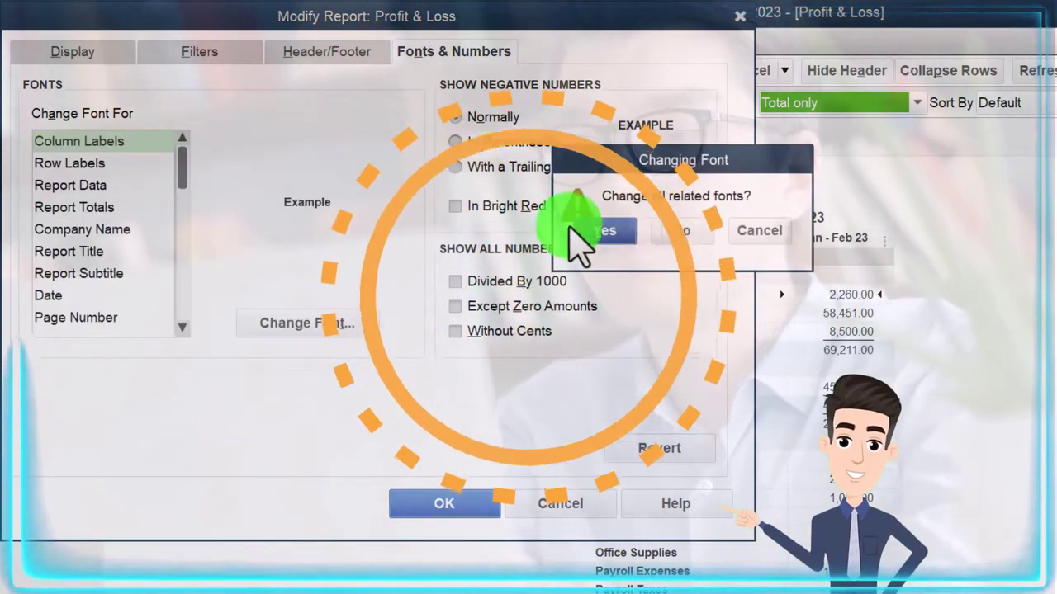
pyautogui.click(603, 231)
pyautogui.click(458, 499)
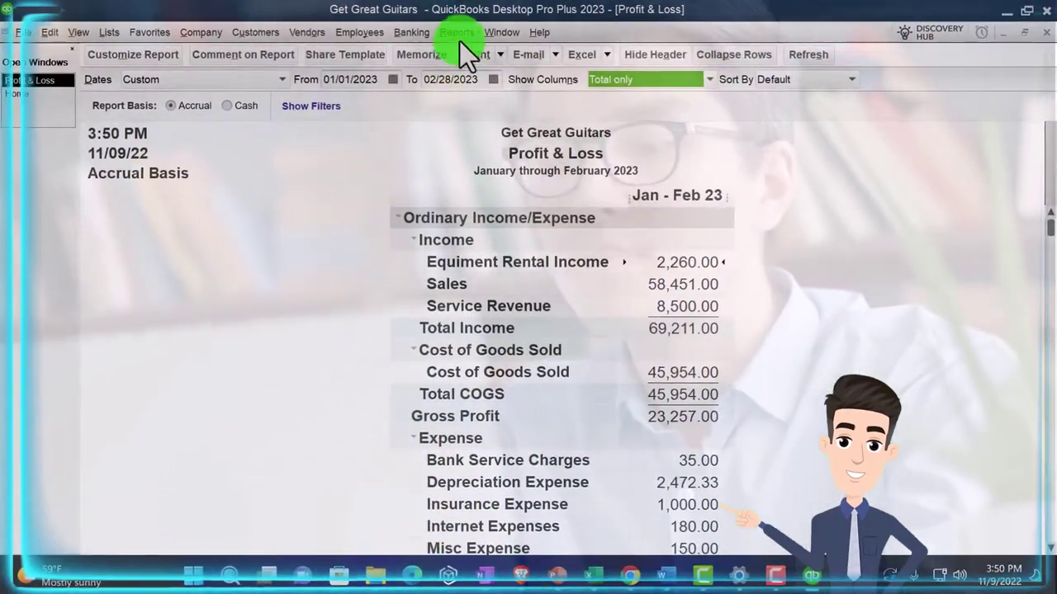
# - Open the standard Balance Sheet report and customize its date range from 01/01/2023 to 02/28/2023
pyautogui.click(456, 32)
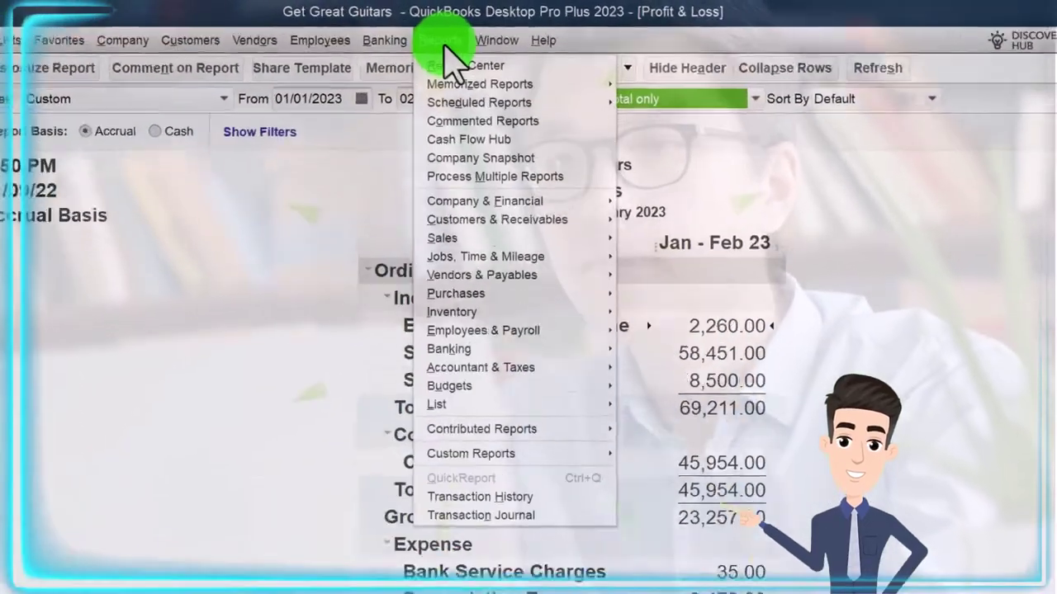
pyautogui.moveTo(527, 163)
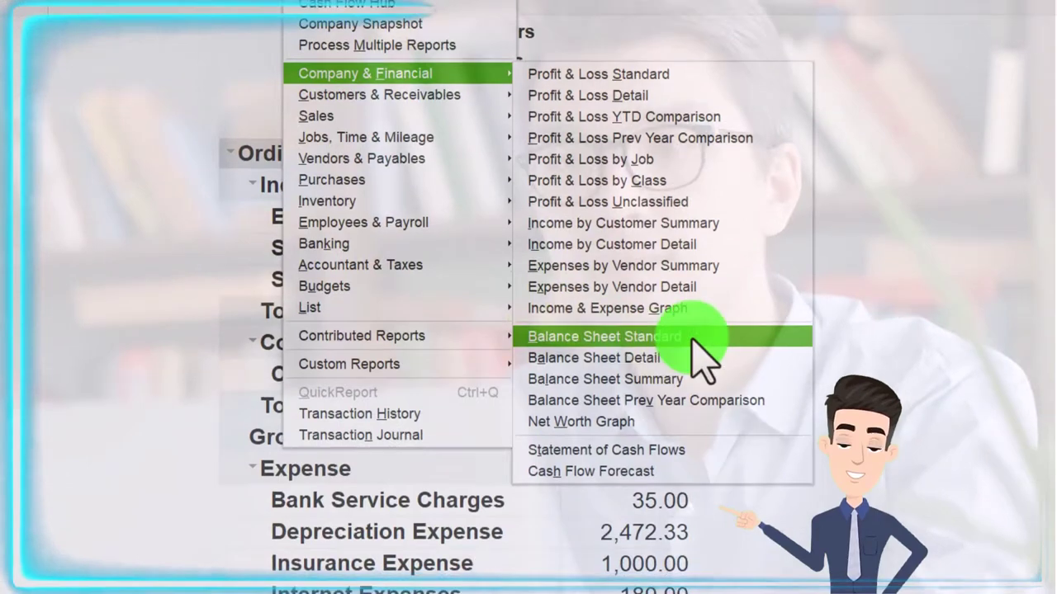
pyautogui.click(710, 495)
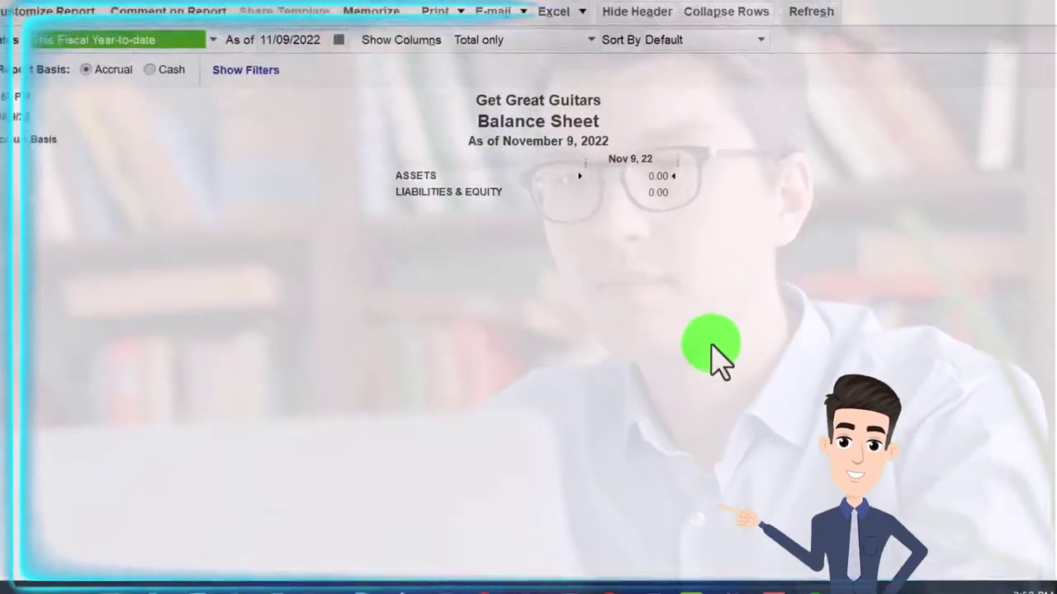
pyautogui.click(182, 67)
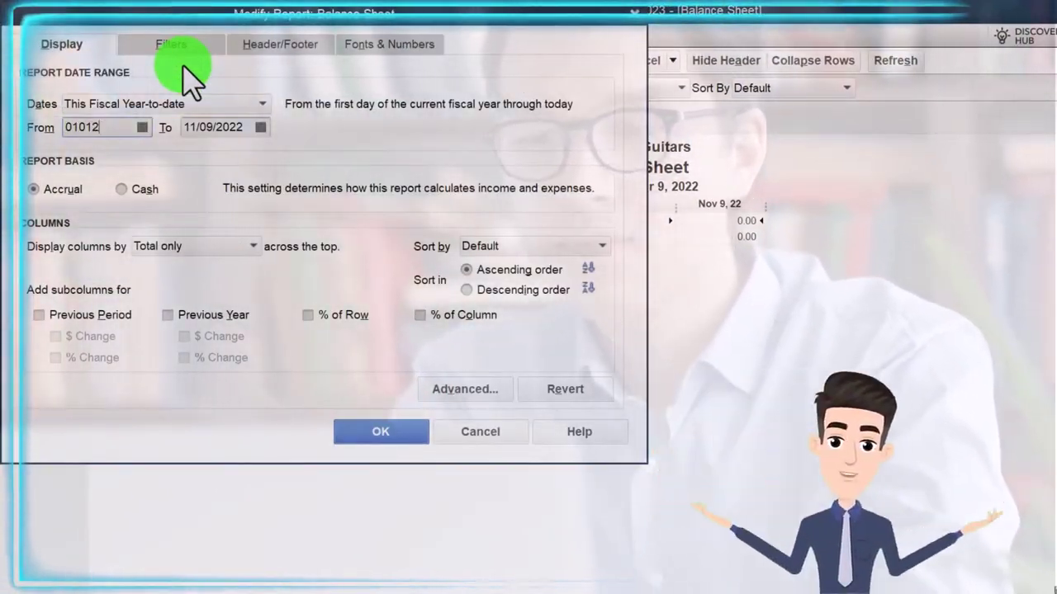
pyautogui.write('23')
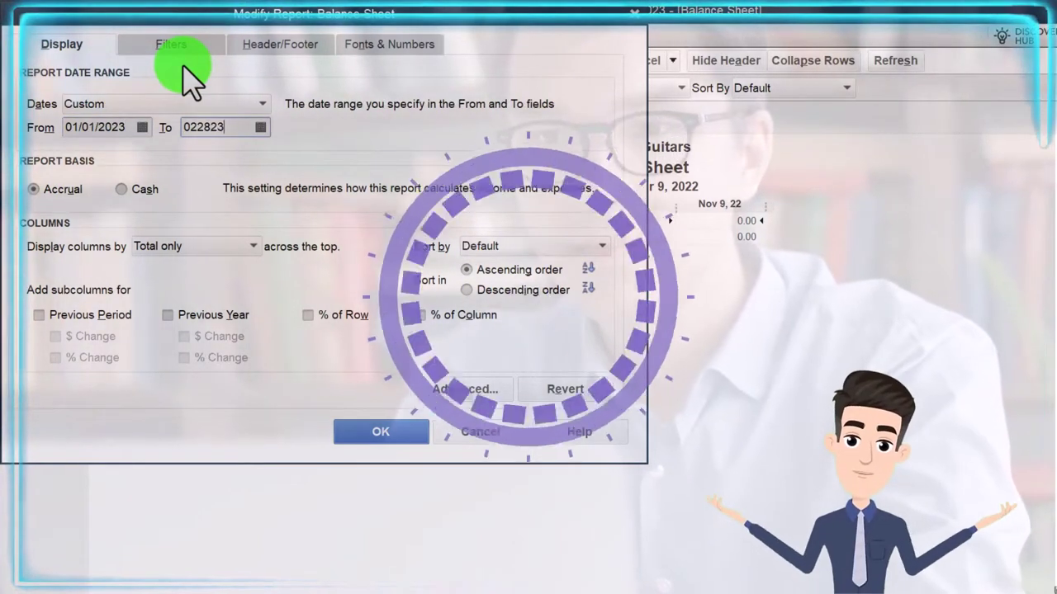
pyautogui.press('Tab')
# - Enlarge the Balance Sheet's column label font, apply it to all related fonts, and confirm the report changes
pyautogui.click(372, 46)
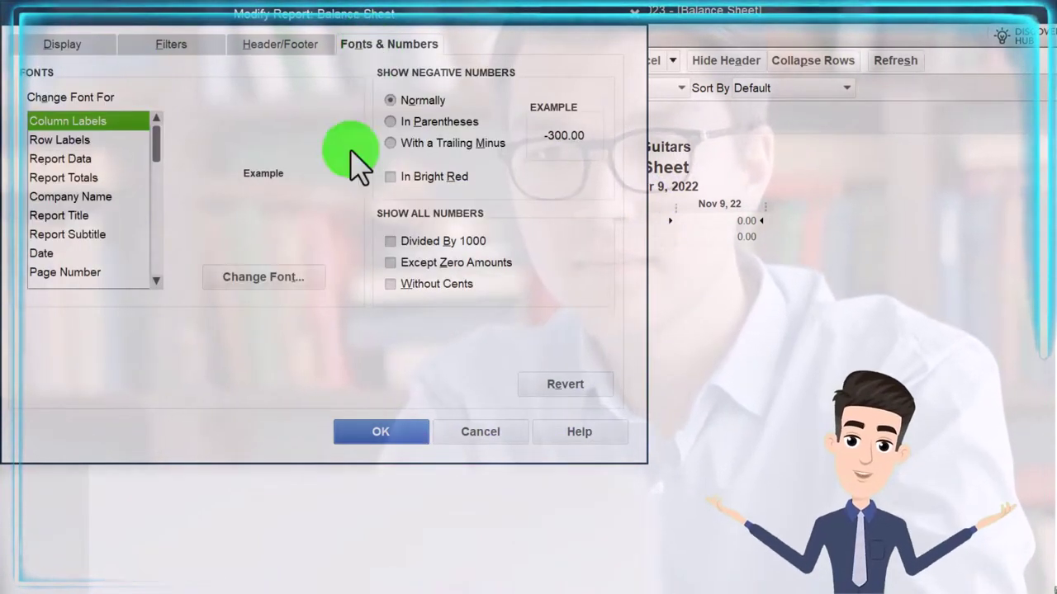
pyautogui.click(256, 276)
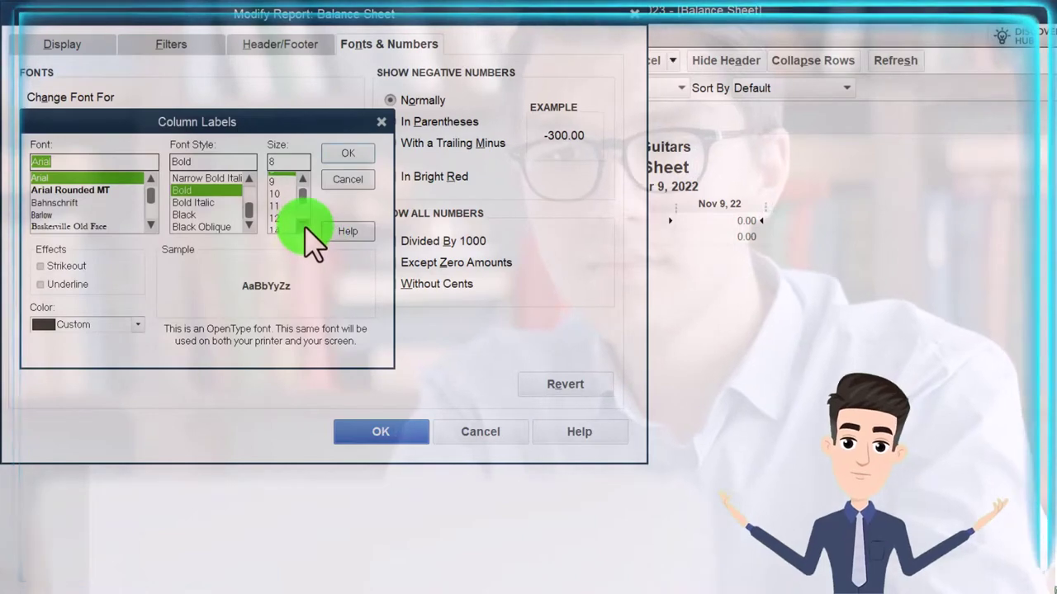
pyautogui.click(347, 152)
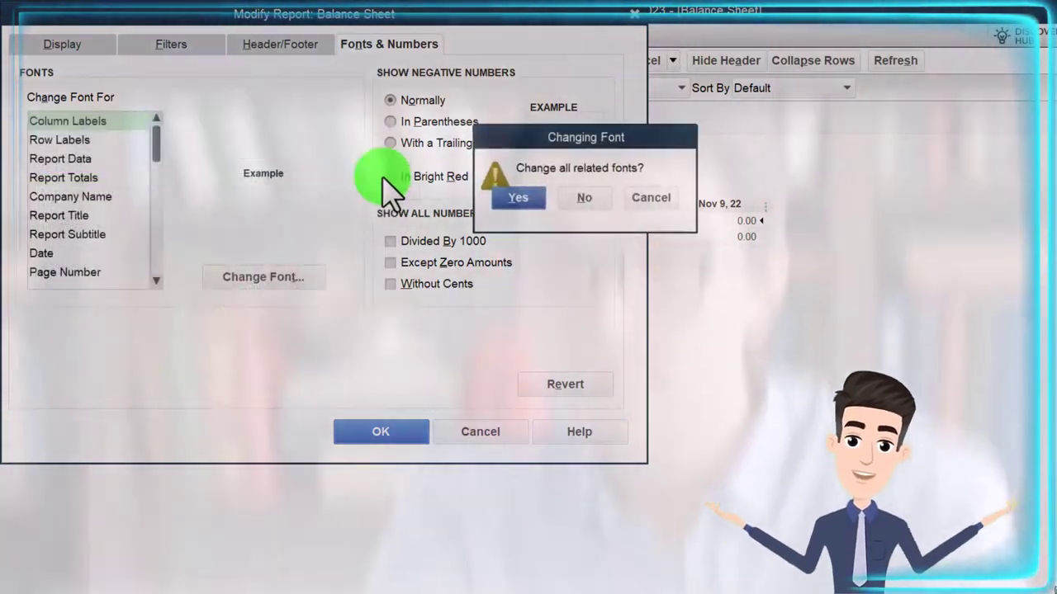
pyautogui.click(513, 196)
pyautogui.click(394, 433)
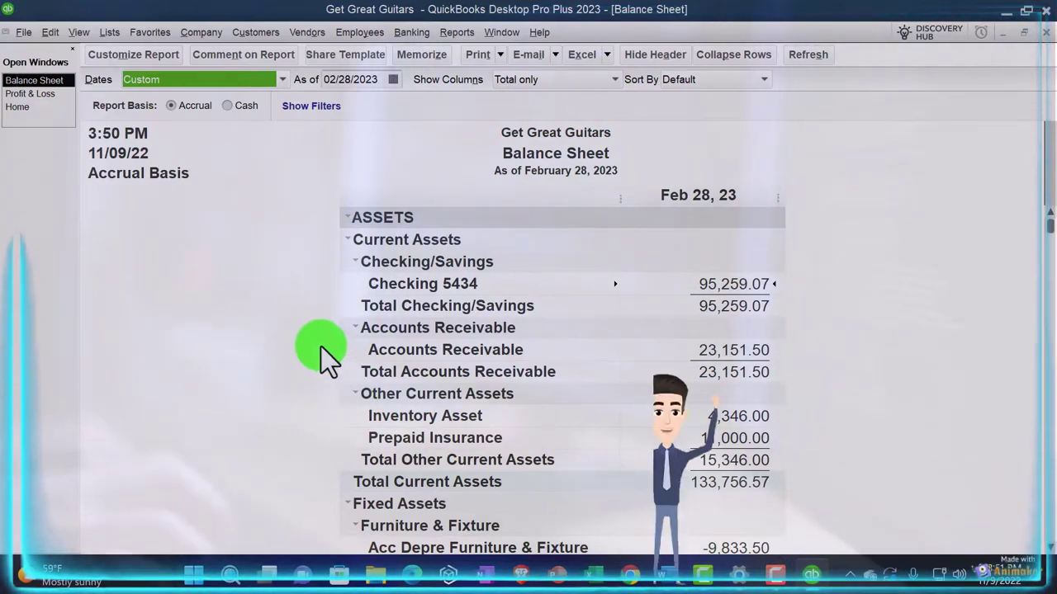
# - Return to the Profit & Loss report and view the Budget workbook in Excel for comparison
pyautogui.click(37, 94)
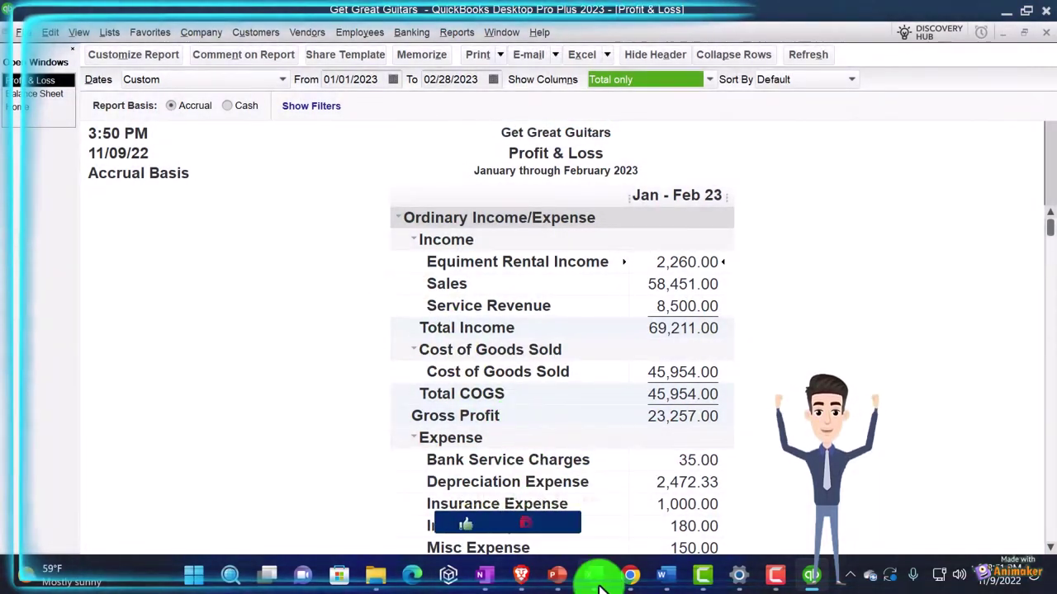
pyautogui.hotkey('alt', 'Tab')
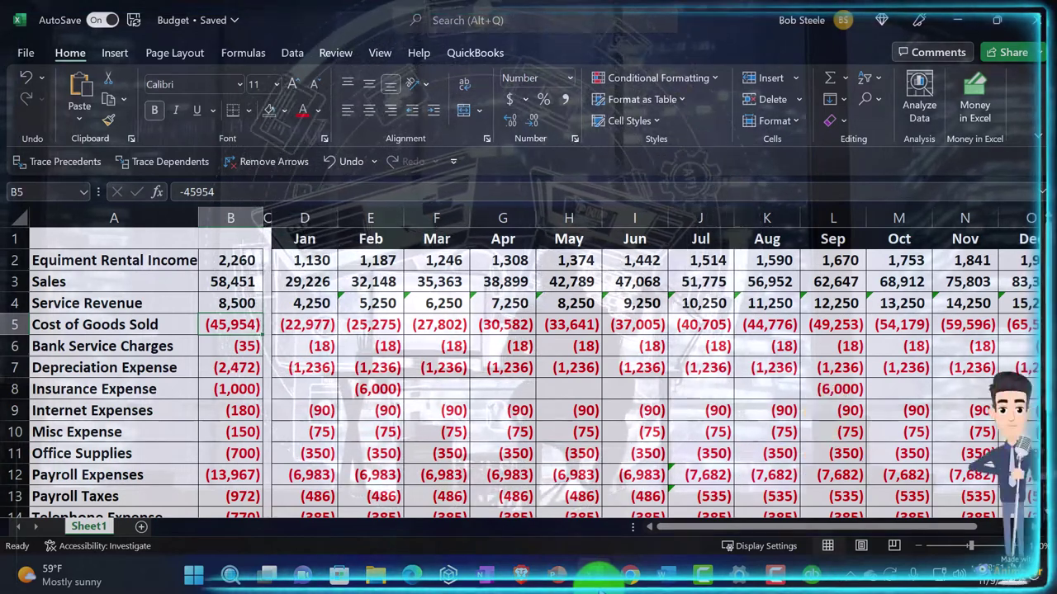
pyautogui.hotkey('alt', 'Tab')
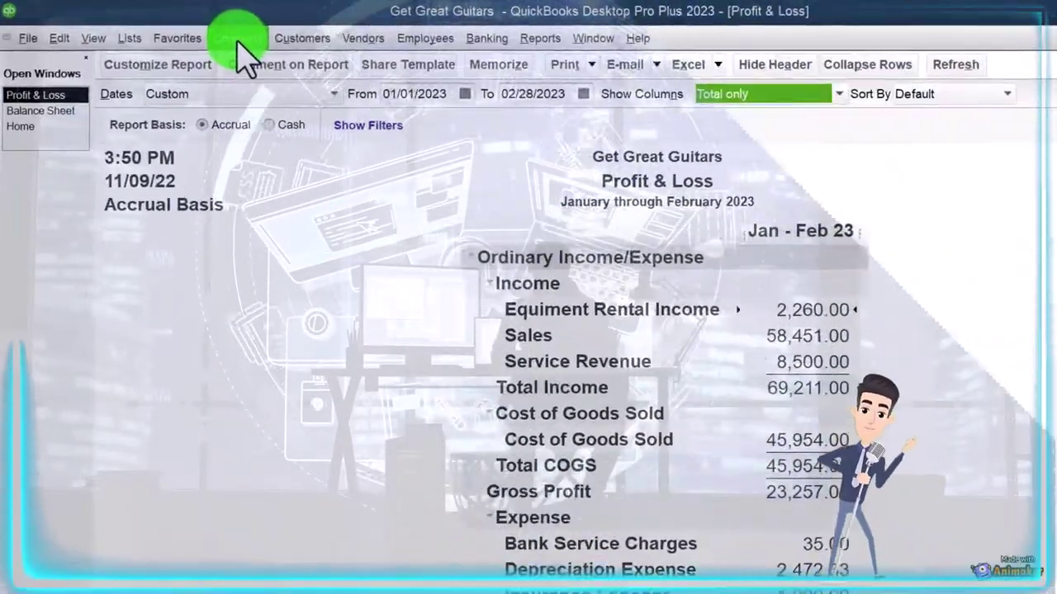
pyautogui.click(201, 32)
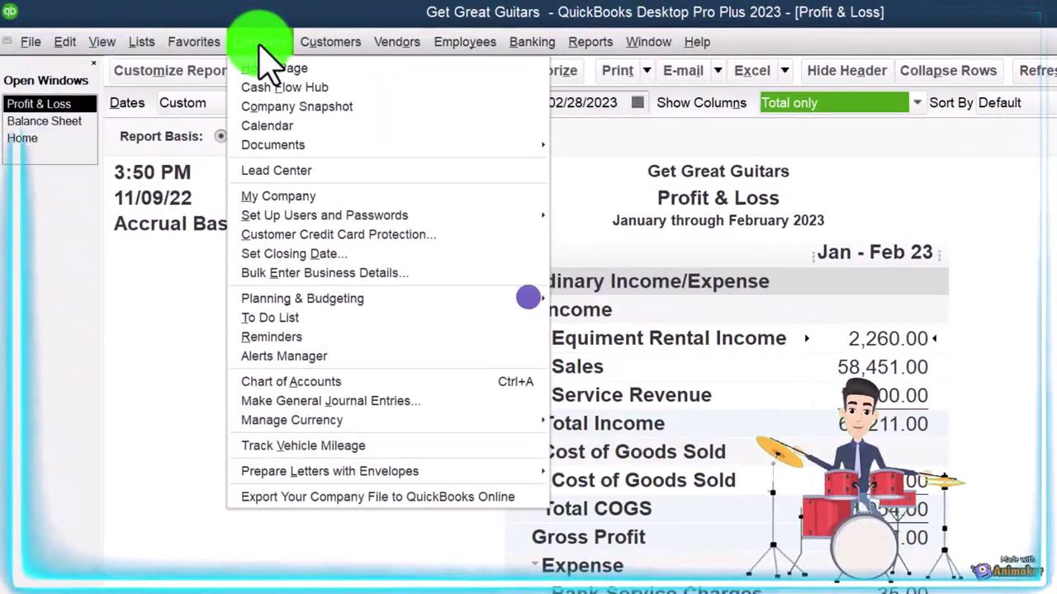
pyautogui.moveTo(347, 299)
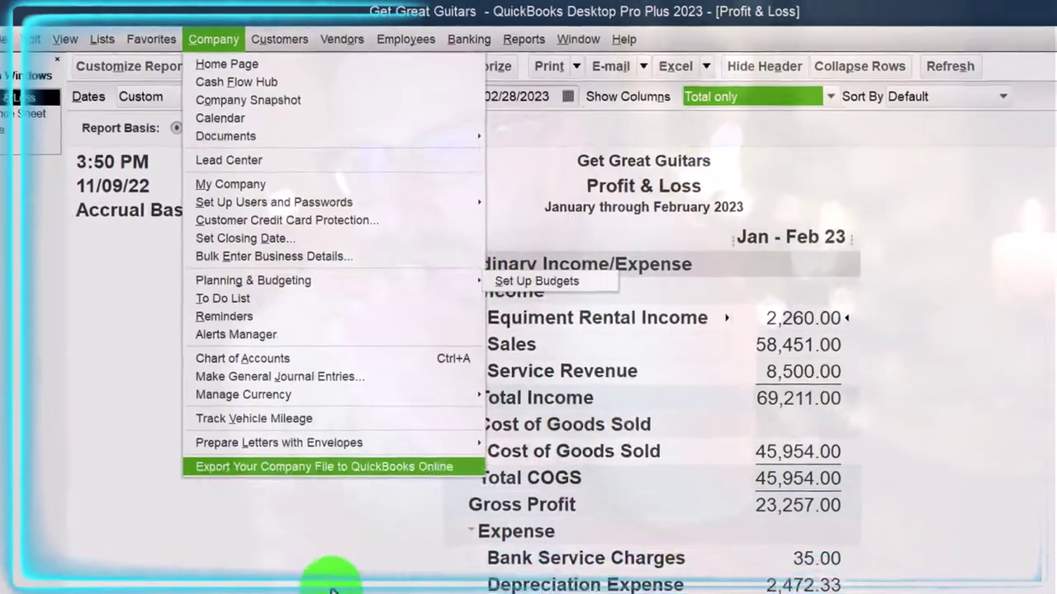
pyautogui.click(272, 590)
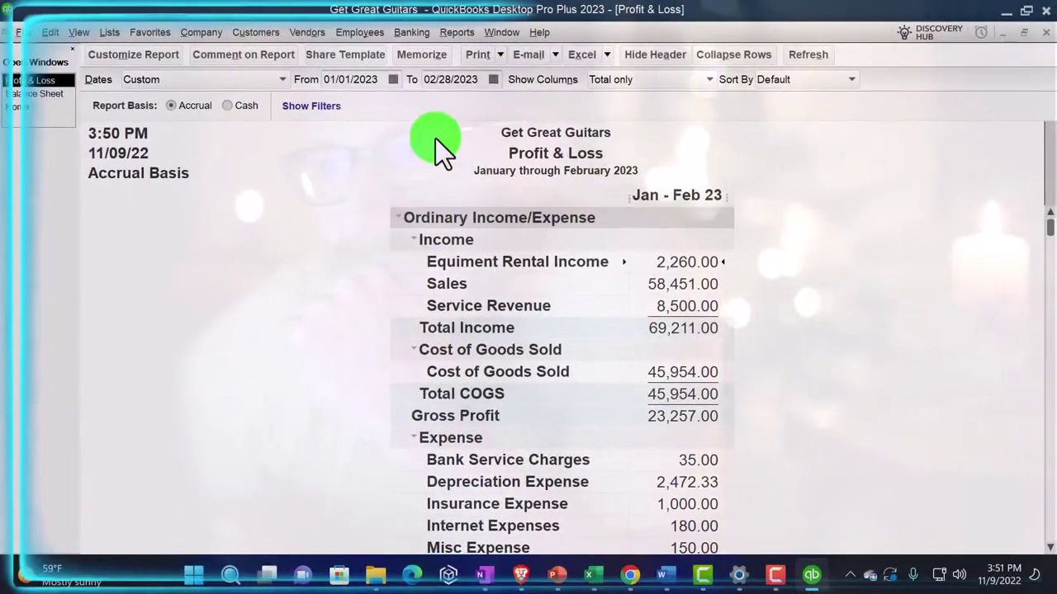
pyautogui.click(450, 34)
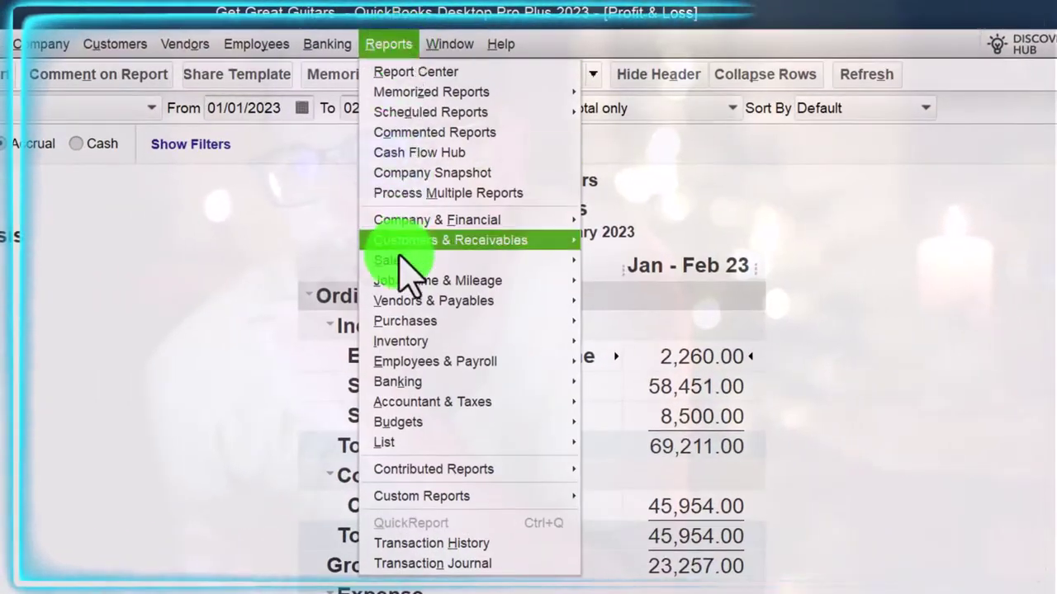
pyautogui.moveTo(407, 421)
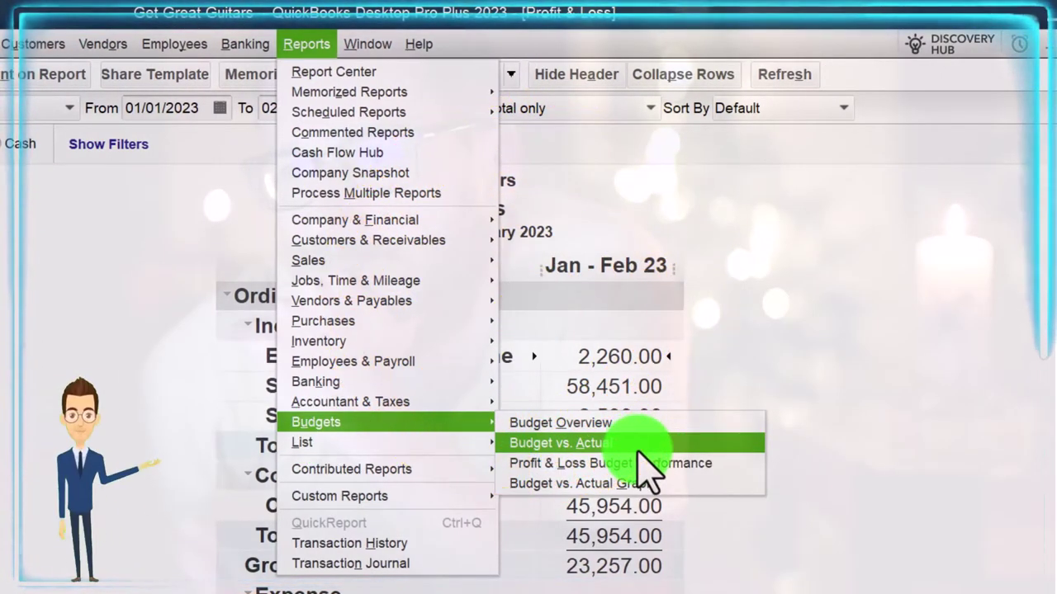
pyautogui.press('Escape')
pyautogui.press('Escape')
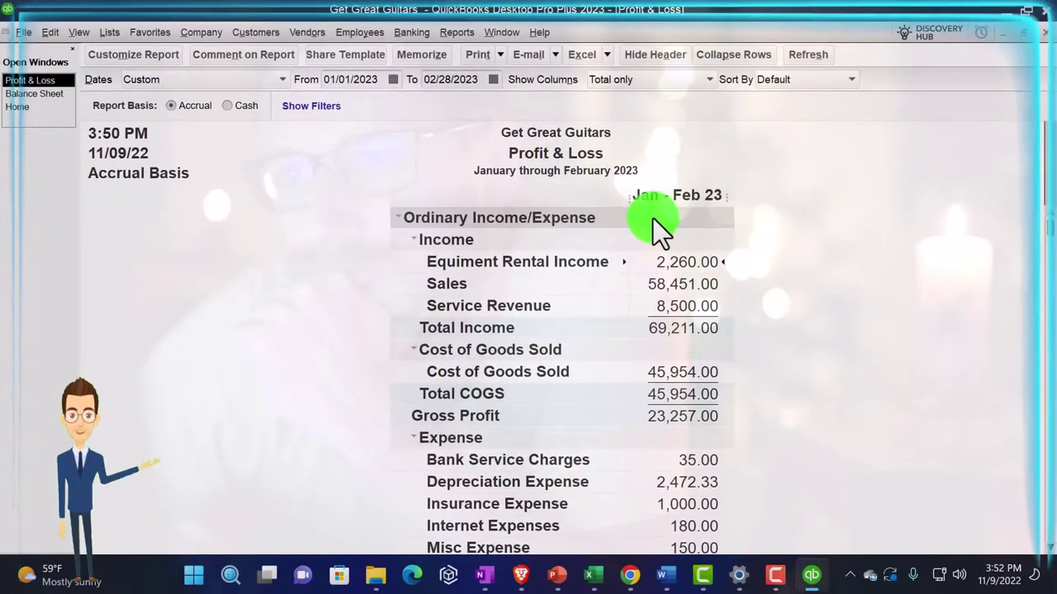
# - Open the budget setup window showing the FY2023 - Profit & Loss by Account budget
pyautogui.click(201, 33)
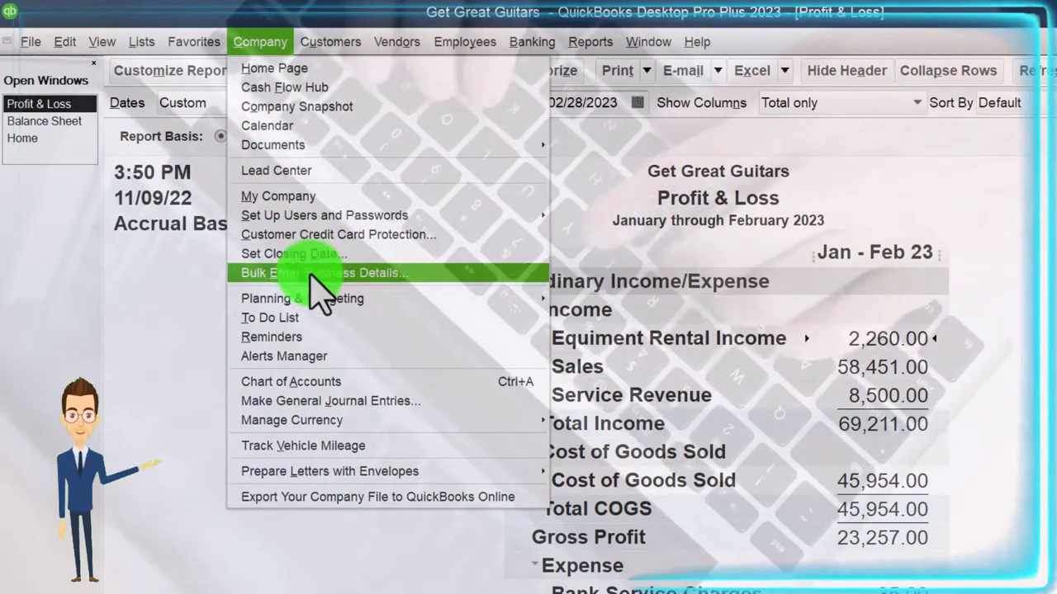
pyautogui.moveTo(559, 304)
pyautogui.click(593, 300)
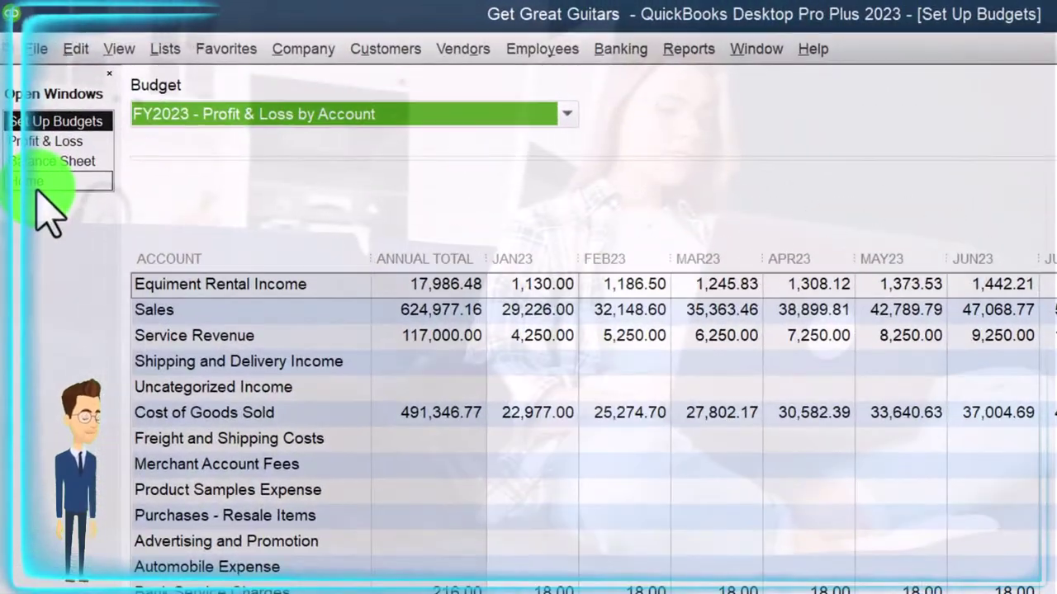
# - Show the Home page and switch back to the budget setup window
pyautogui.click(46, 175)
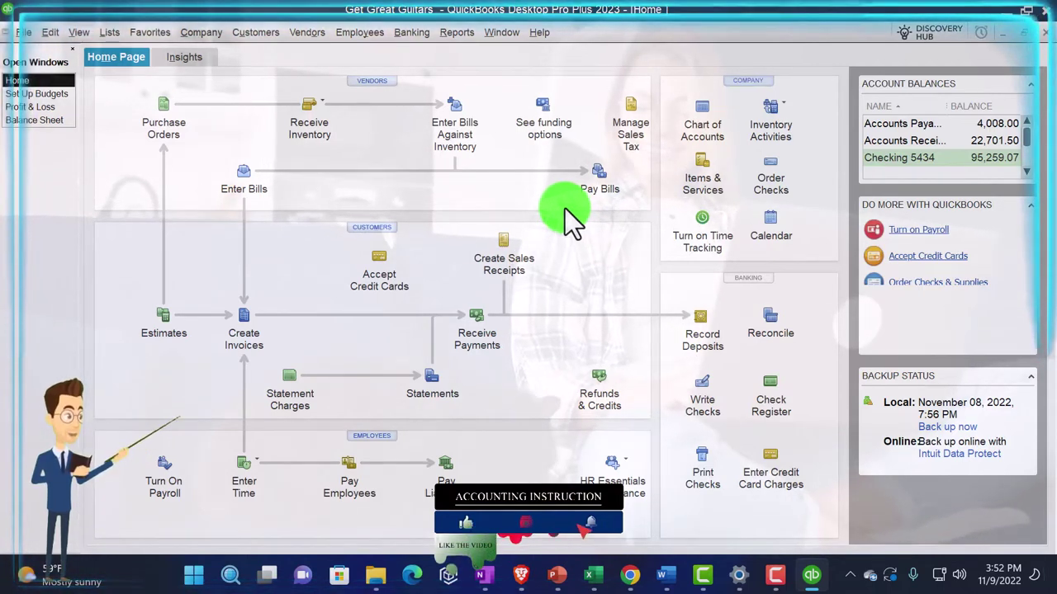
pyautogui.click(37, 94)
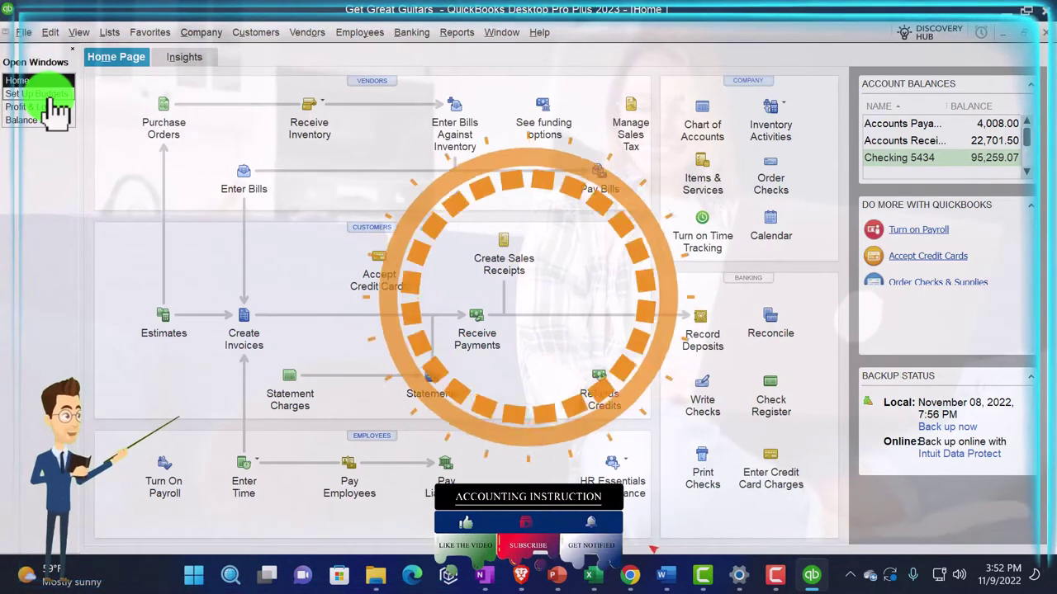
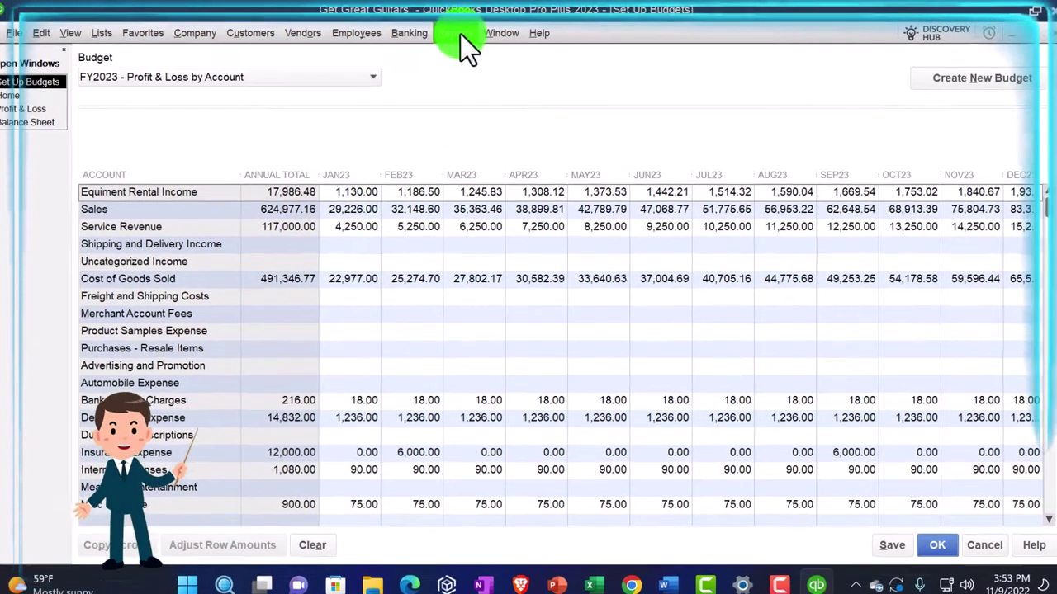
# - Create a Budget Overview report from the FY2023 - Profit & Loss by Account budget, using the Account by Month layout
pyautogui.click(457, 33)
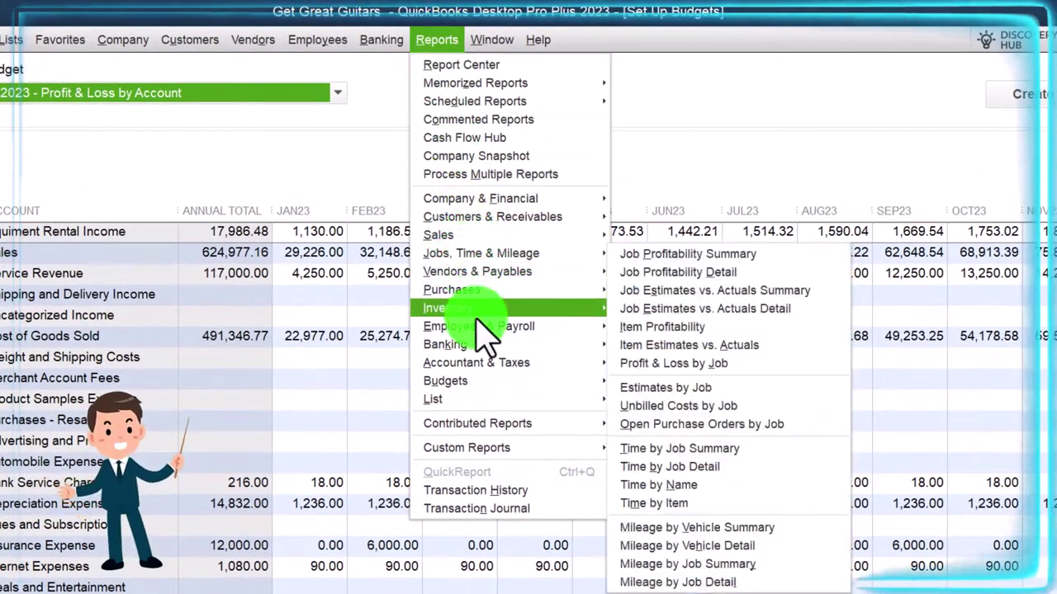
pyautogui.moveTo(551, 385)
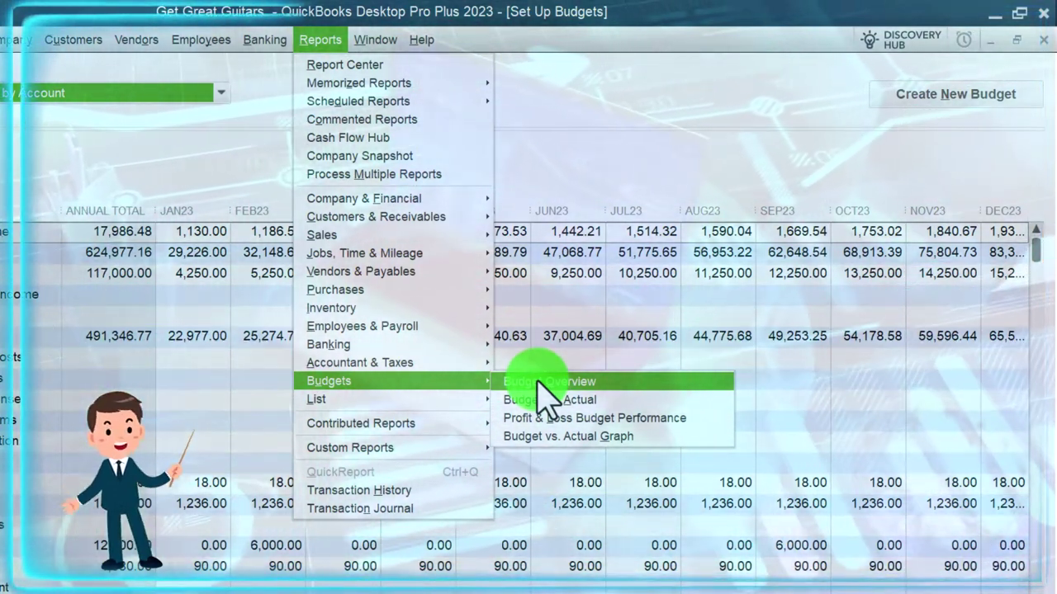
pyautogui.click(540, 381)
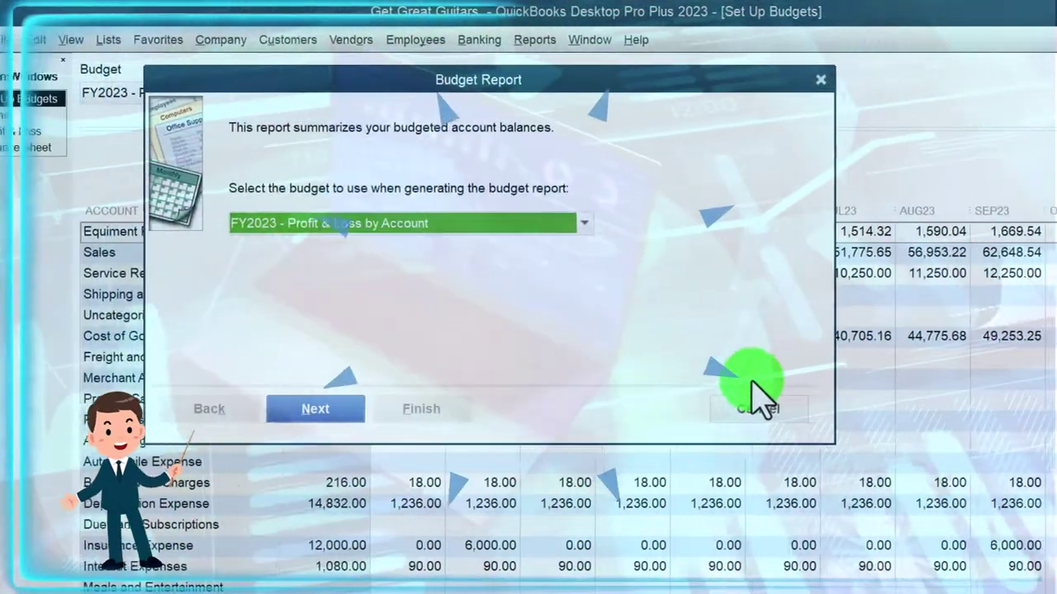
pyautogui.click(615, 225)
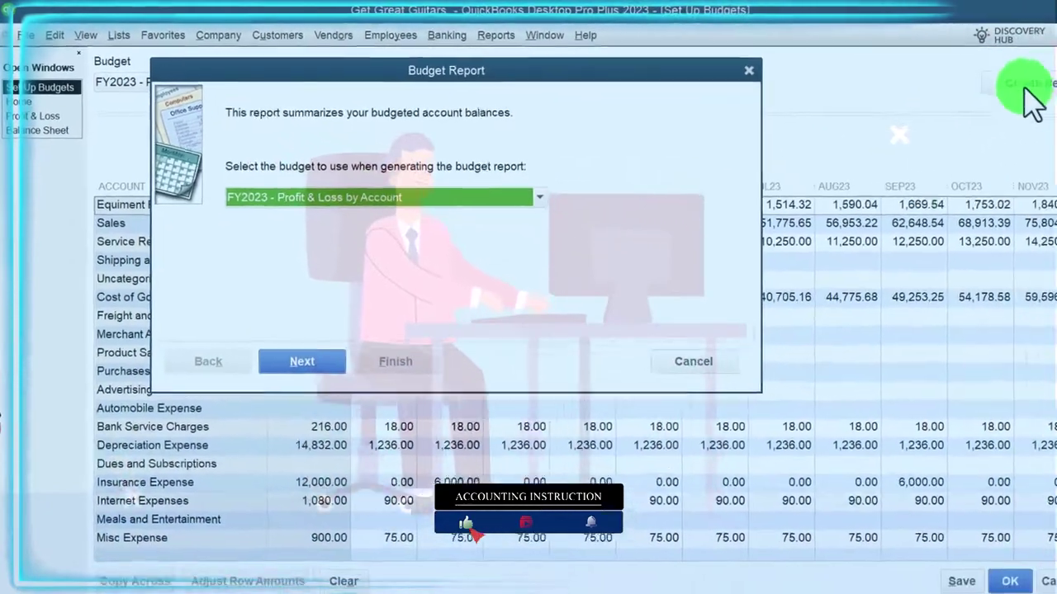
pyautogui.click(1056, 95)
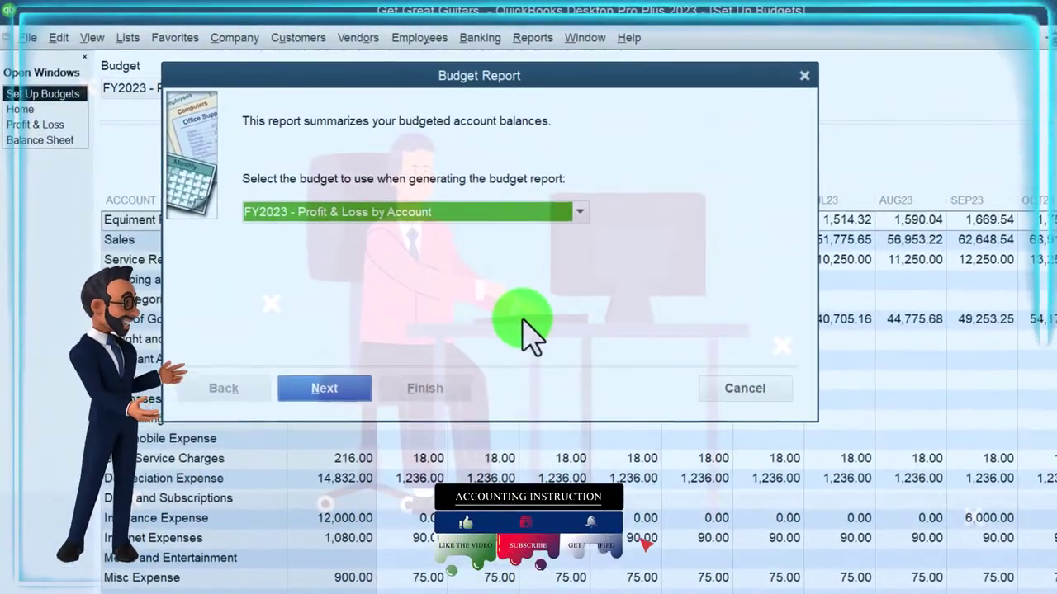
pyautogui.click(357, 383)
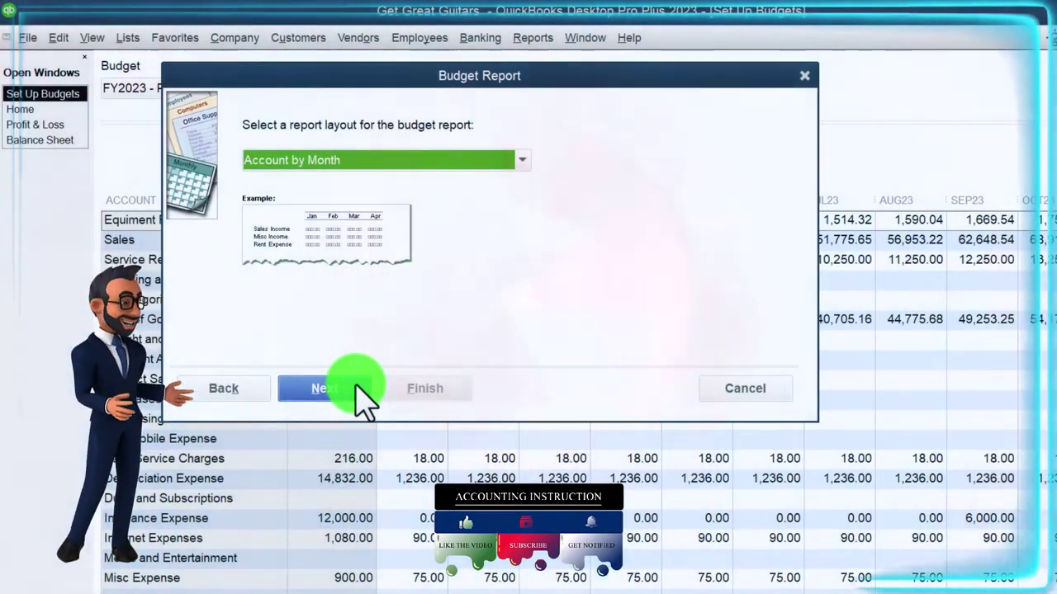
pyautogui.click(358, 388)
pyautogui.click(425, 390)
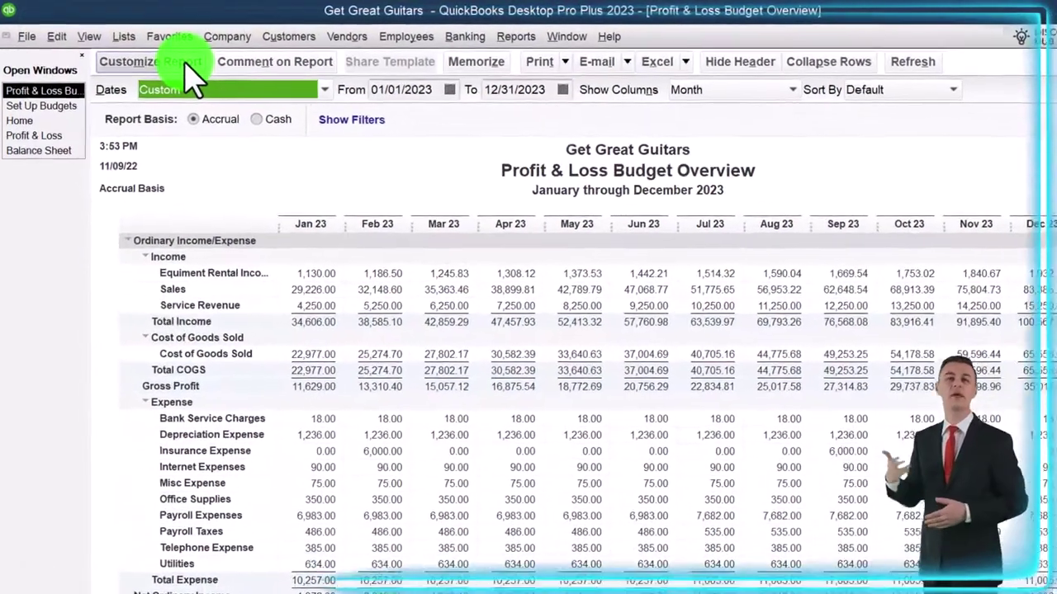
# - Customize the budget overview's header to hide the date prepared, time prepared and report basis
pyautogui.click(133, 54)
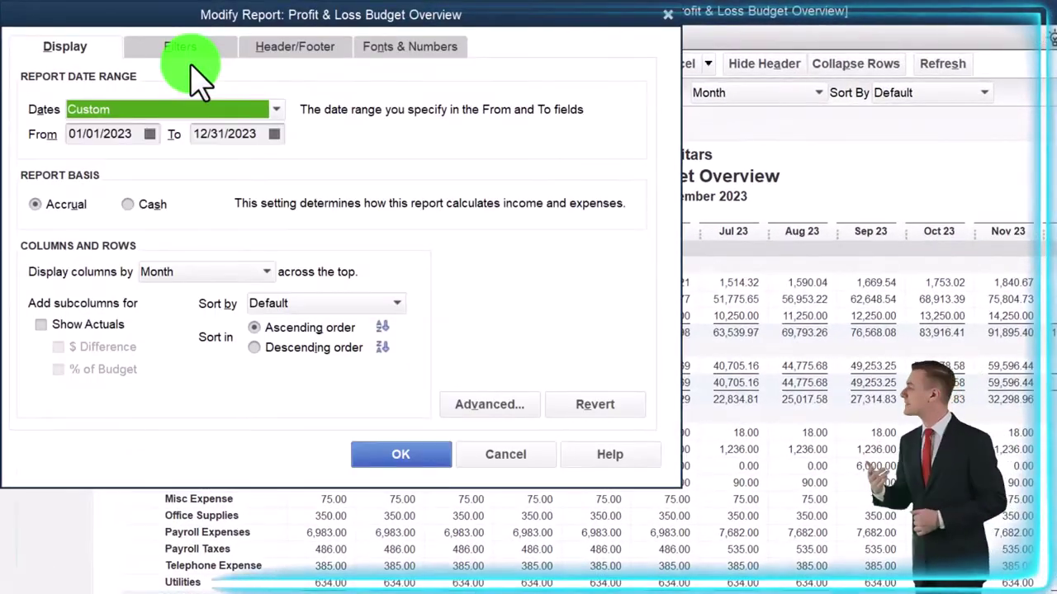
pyautogui.click(285, 50)
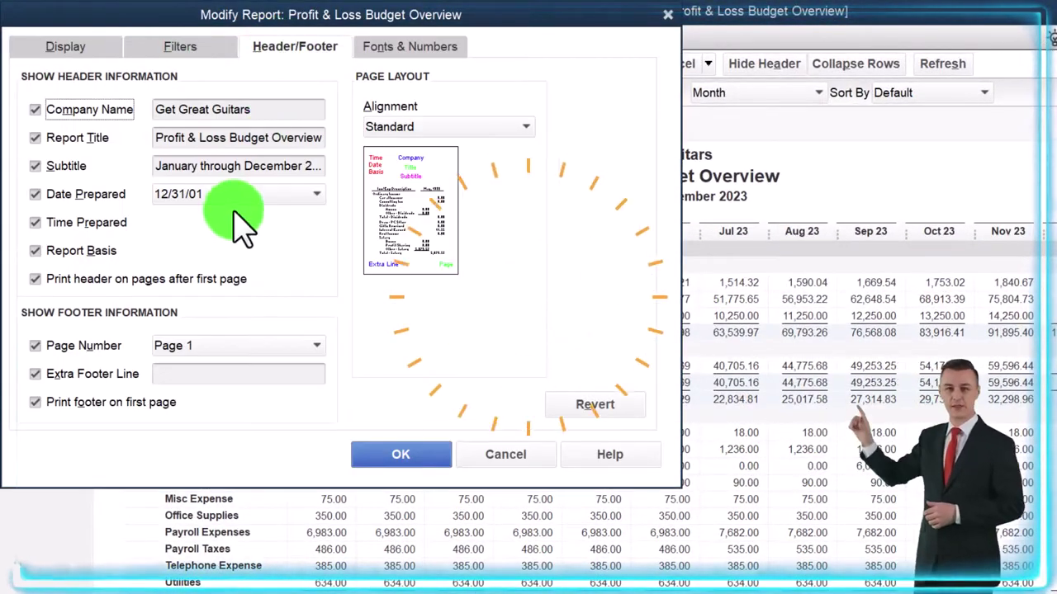
pyautogui.click(35, 195)
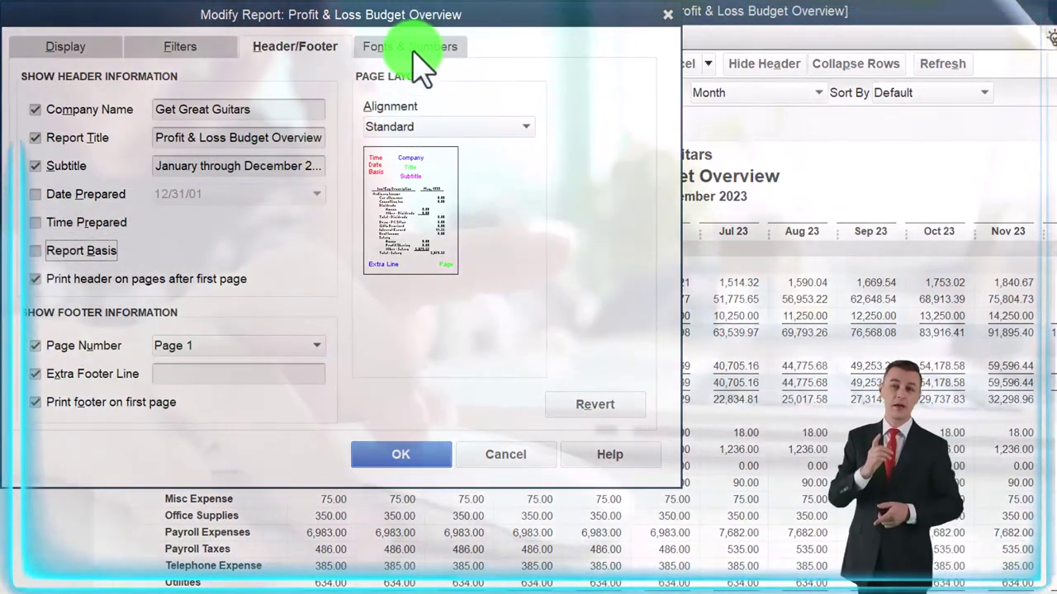
# - Enlarge the column label font along with all related fonts, and show negative numbers in parentheses and bright red
pyautogui.click(417, 52)
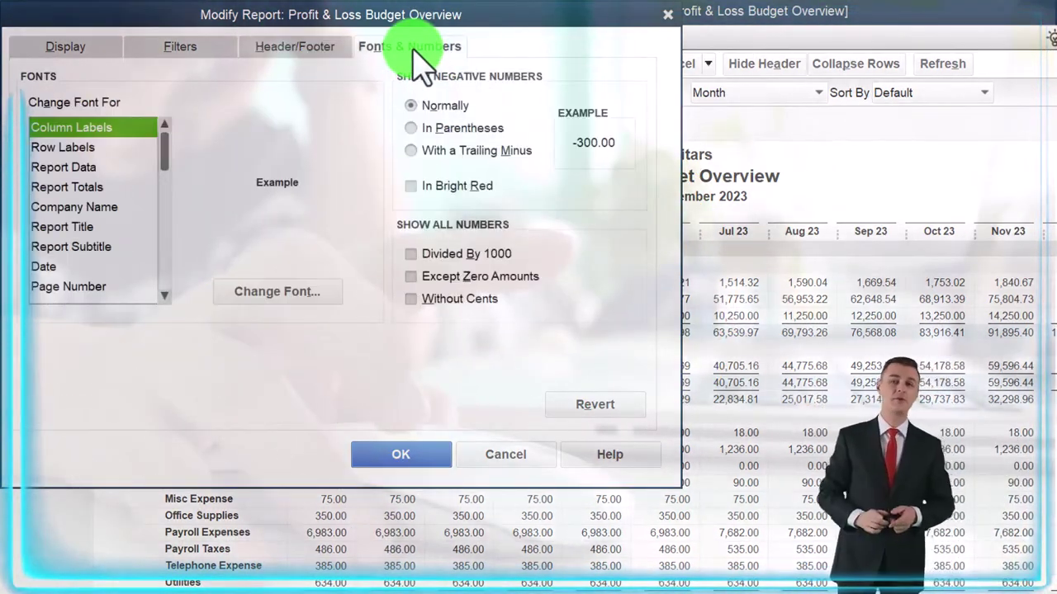
pyautogui.click(330, 291)
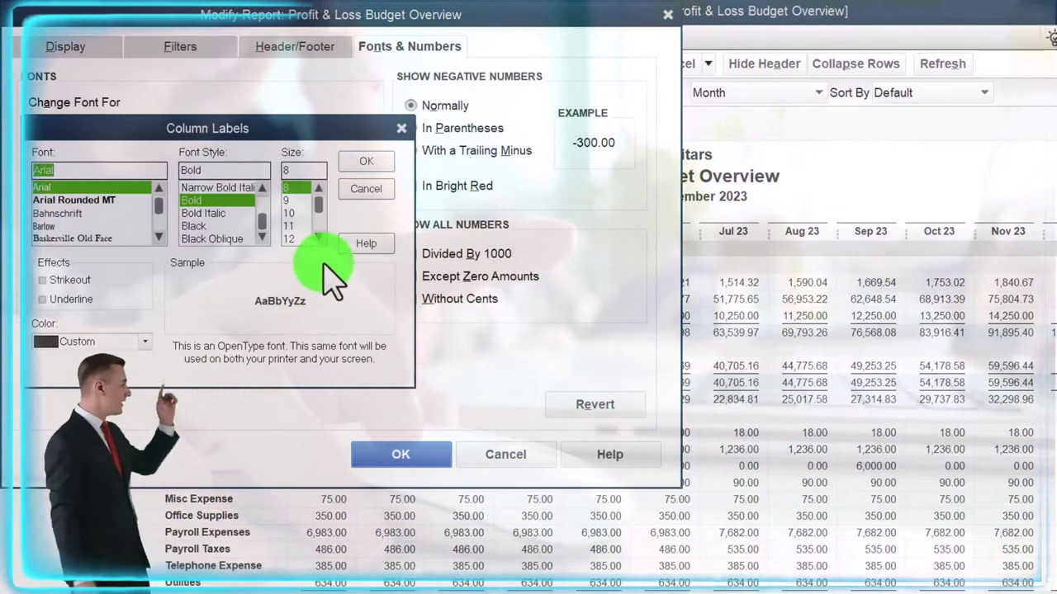
pyautogui.click(289, 224)
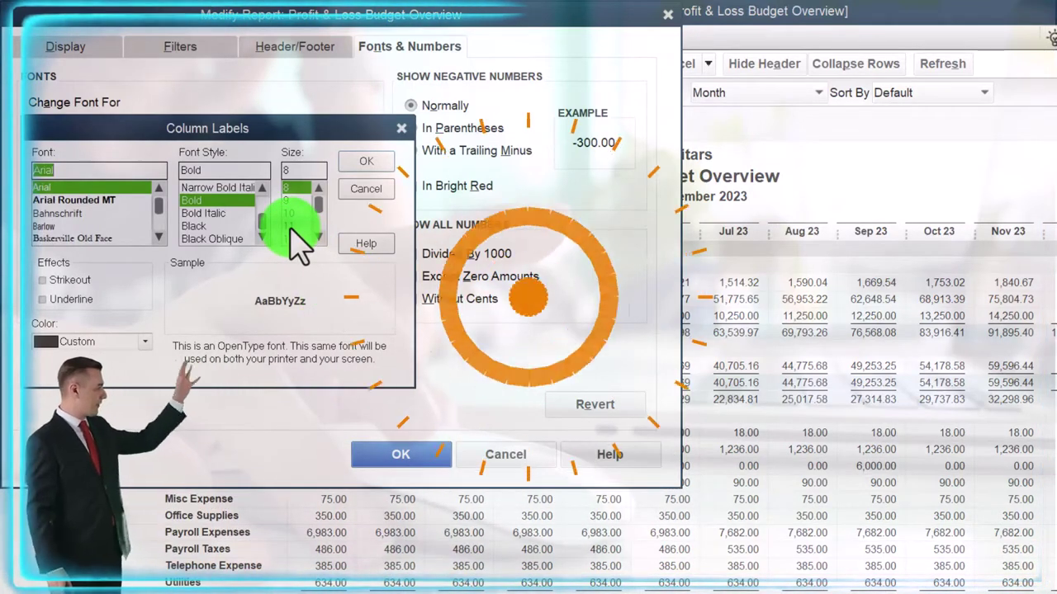
pyautogui.click(361, 163)
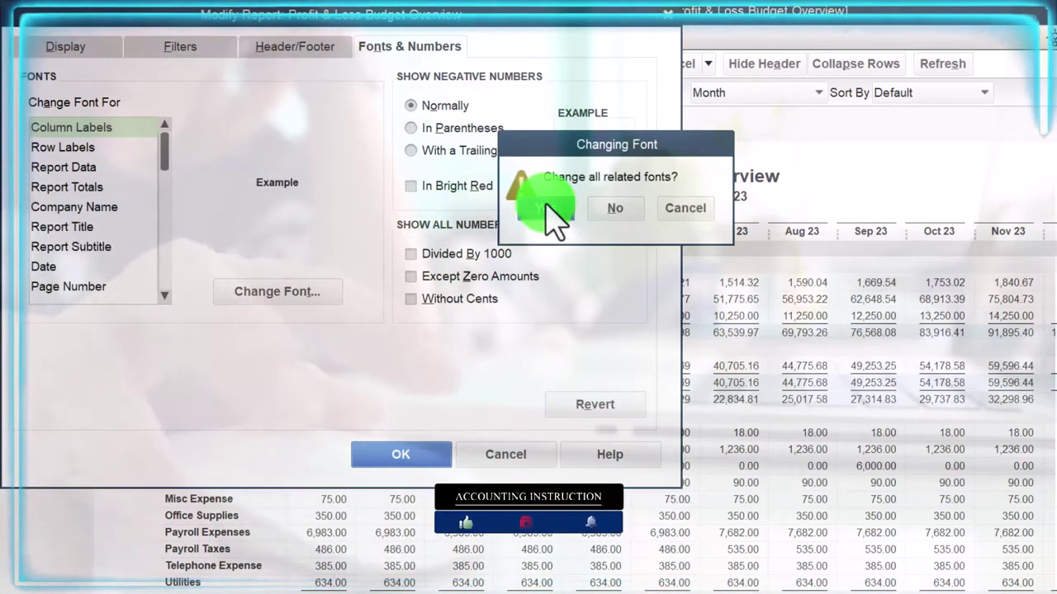
pyautogui.click(544, 208)
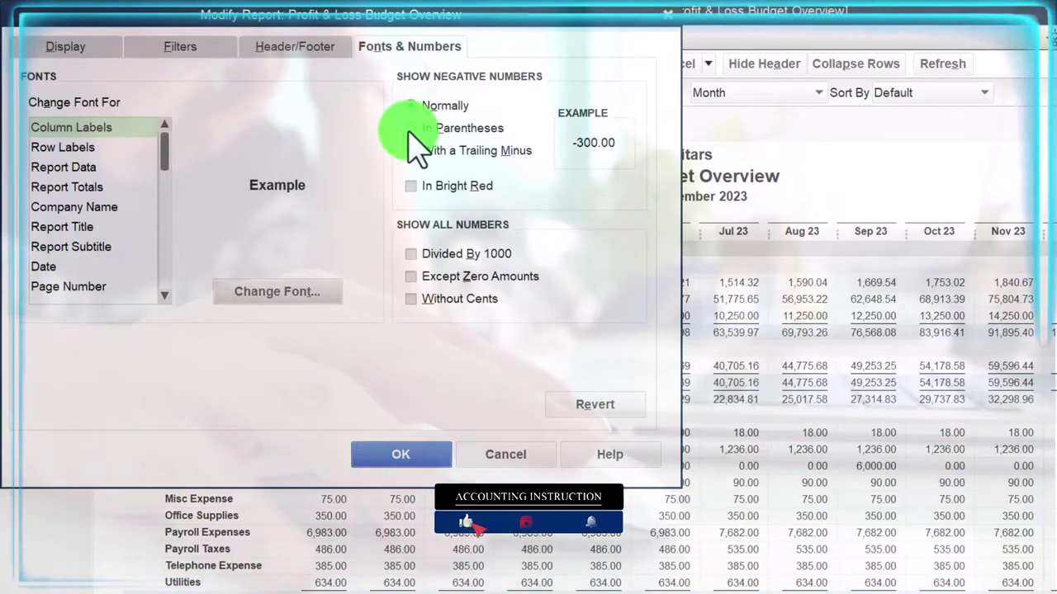
pyautogui.click(412, 188)
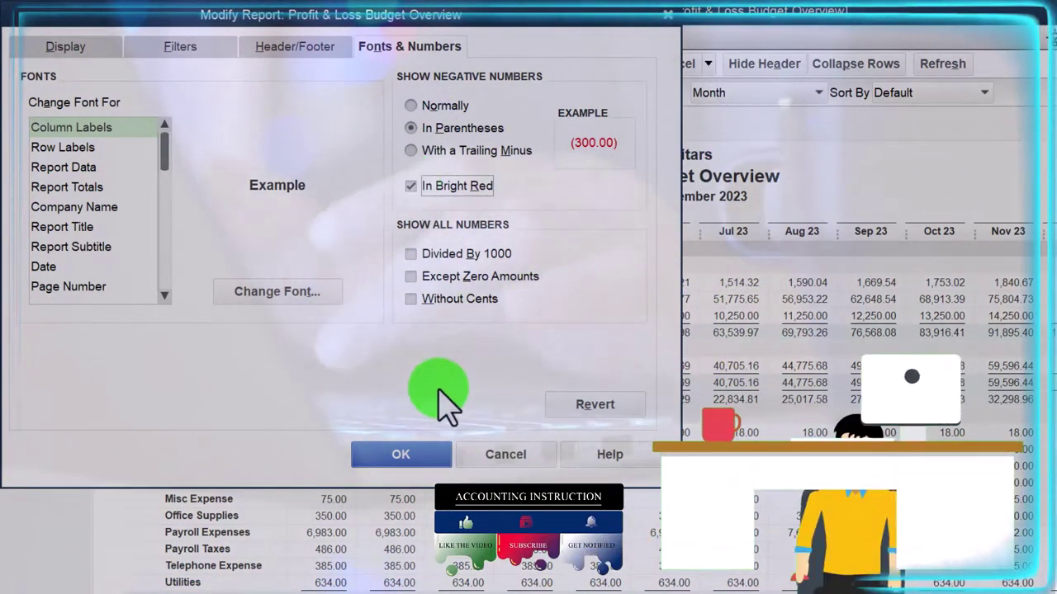
pyautogui.click(426, 453)
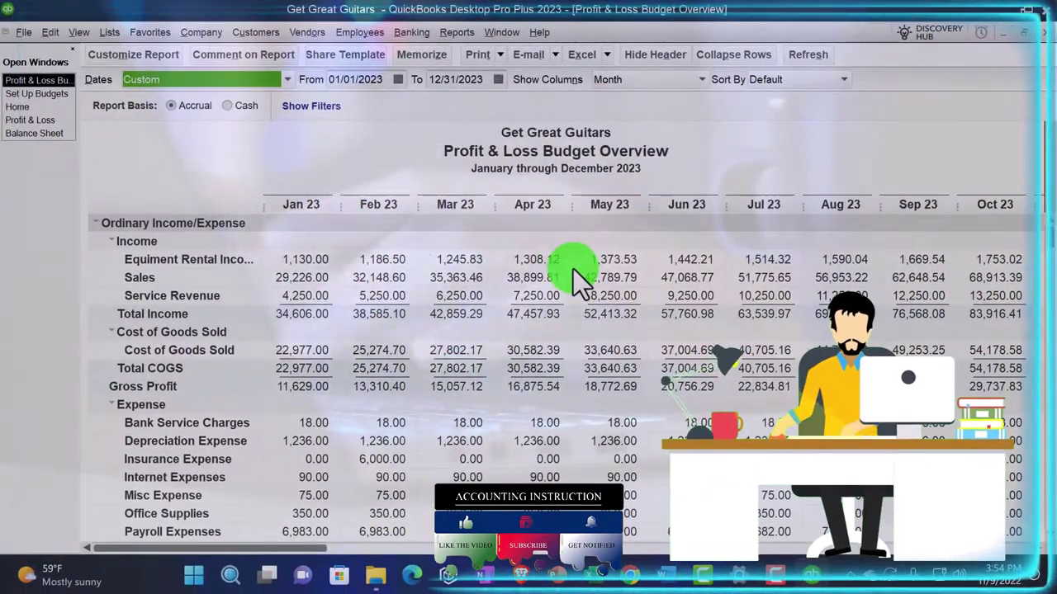
# - Review the monthly budget figures, try the Total only column display, and set the report's columns to Quarter
pyautogui.scroll(-3, 575, 269)
pyautogui.scroll(-1, 575, 269)
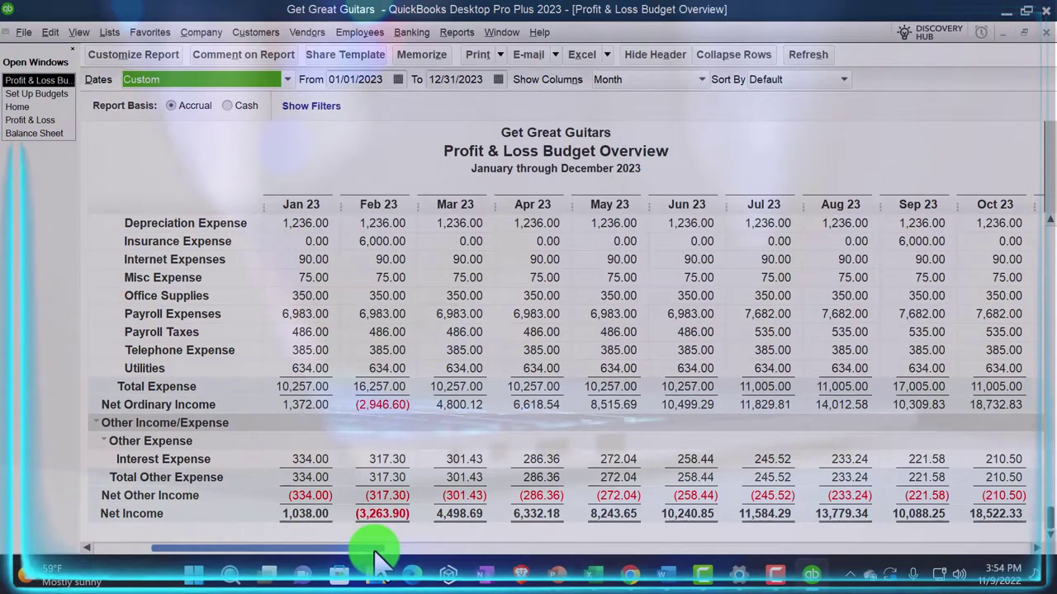
pyautogui.moveTo(402, 549); pyautogui.dragTo(974, 549)
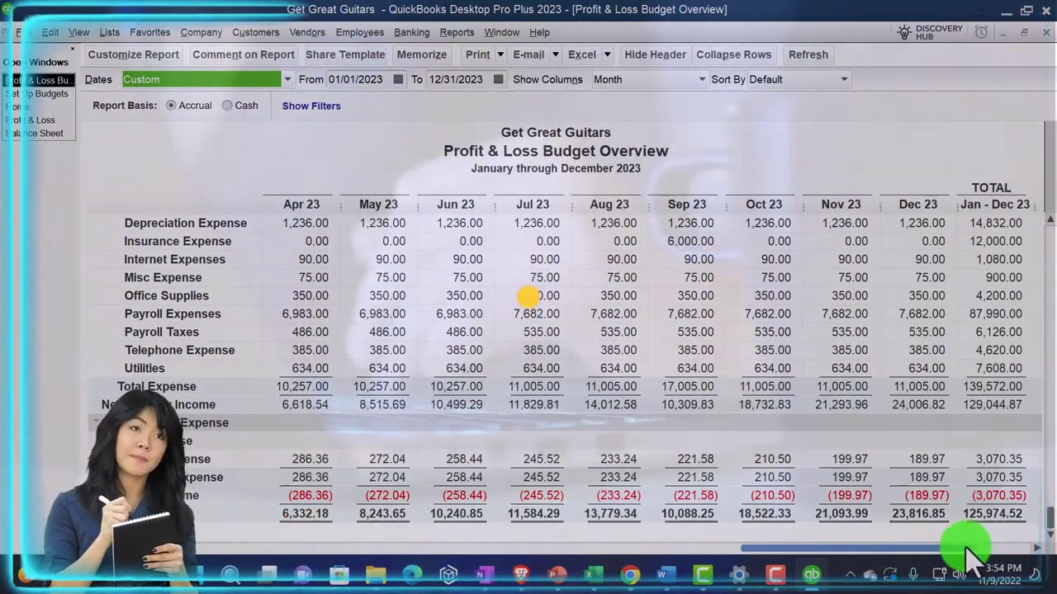
pyautogui.scroll(4, 940, 449)
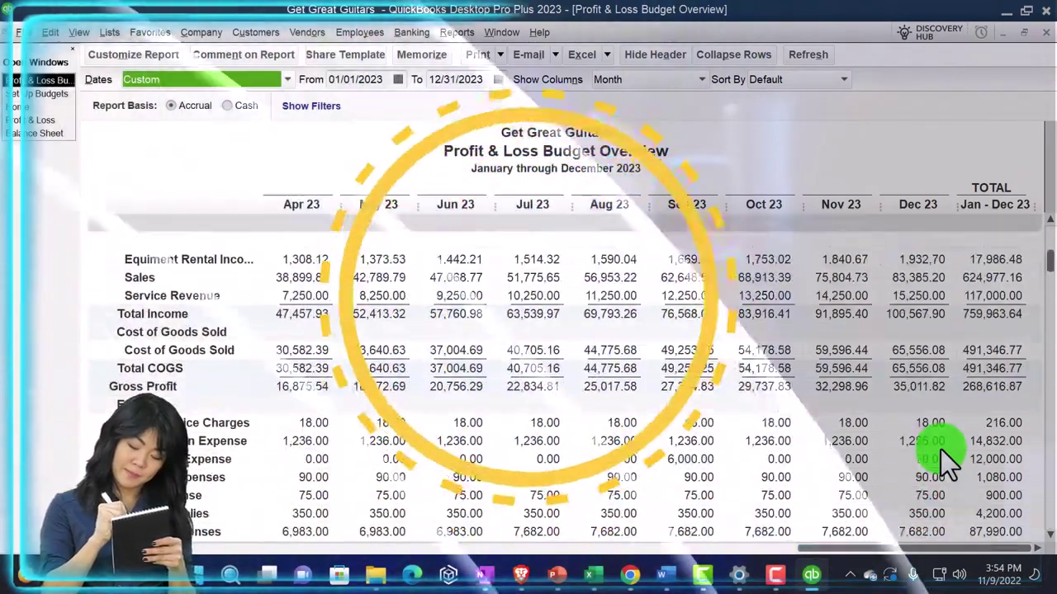
pyautogui.moveTo(859, 549); pyautogui.dragTo(273, 548)
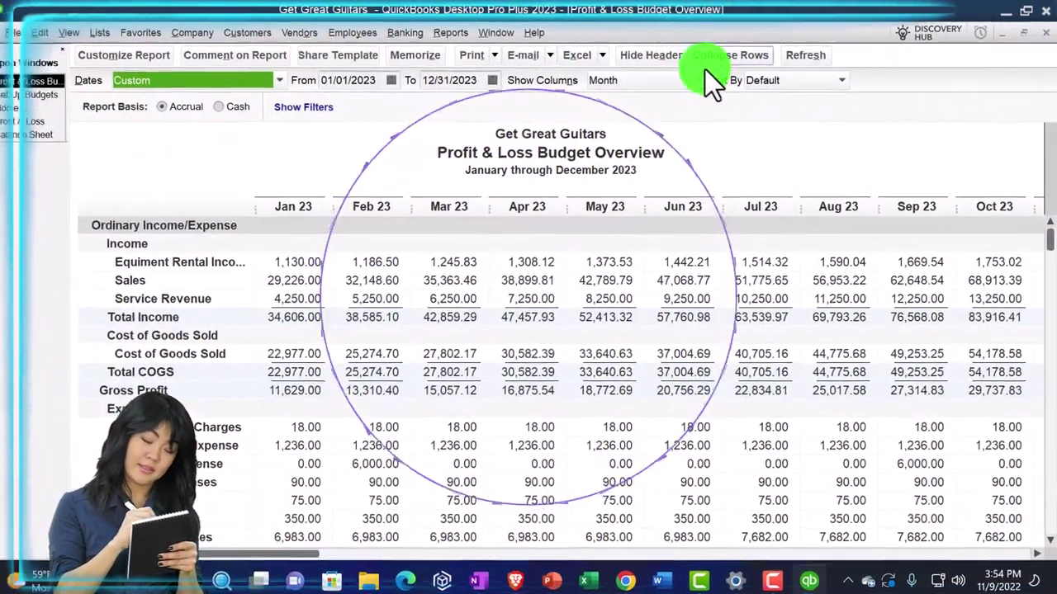
pyautogui.click(702, 79)
pyautogui.click(648, 94)
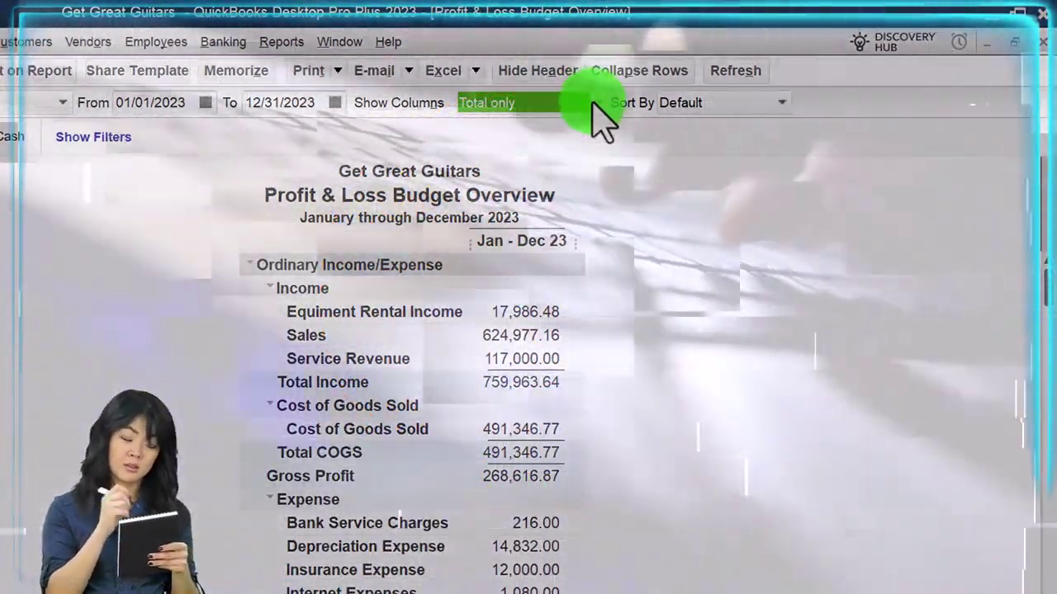
pyautogui.click(598, 105)
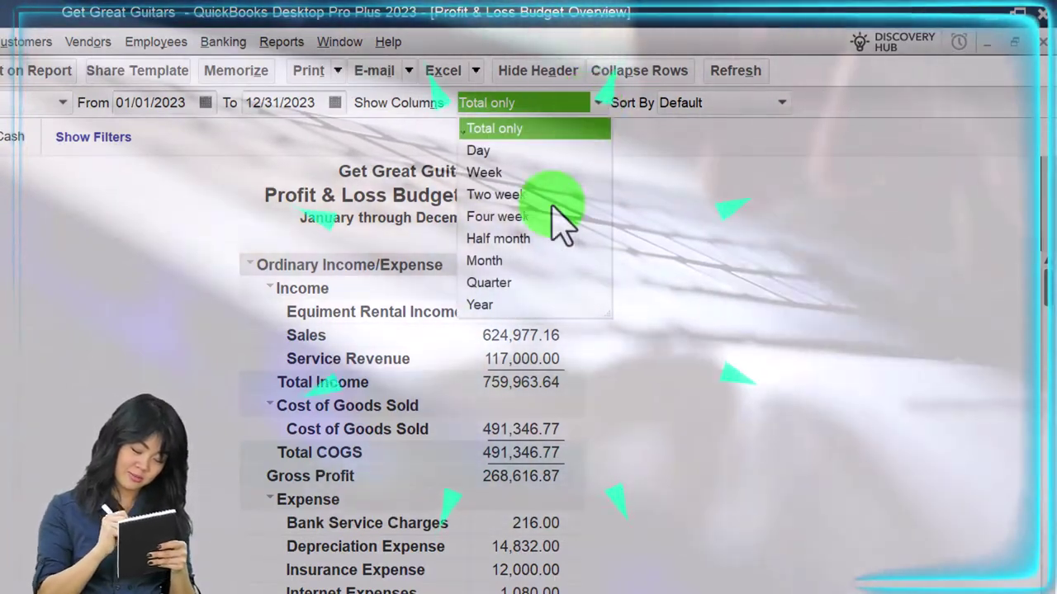
pyautogui.click(495, 287)
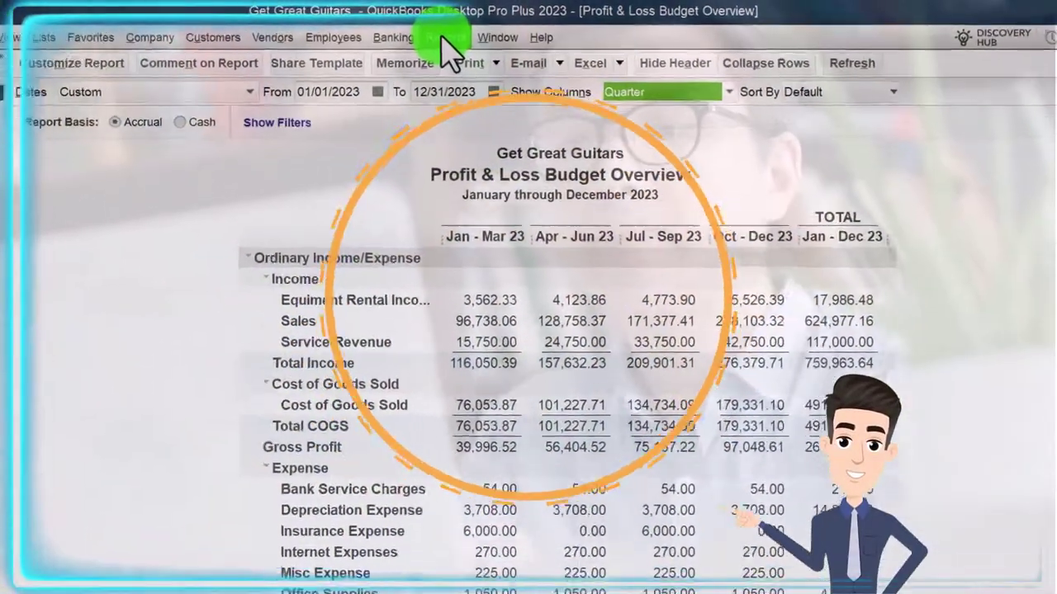
# - Create a Budget vs. Actual report from the FY2023 - Profit & Loss by Account budget and set its end date to 03/31/2023
pyautogui.click(456, 32)
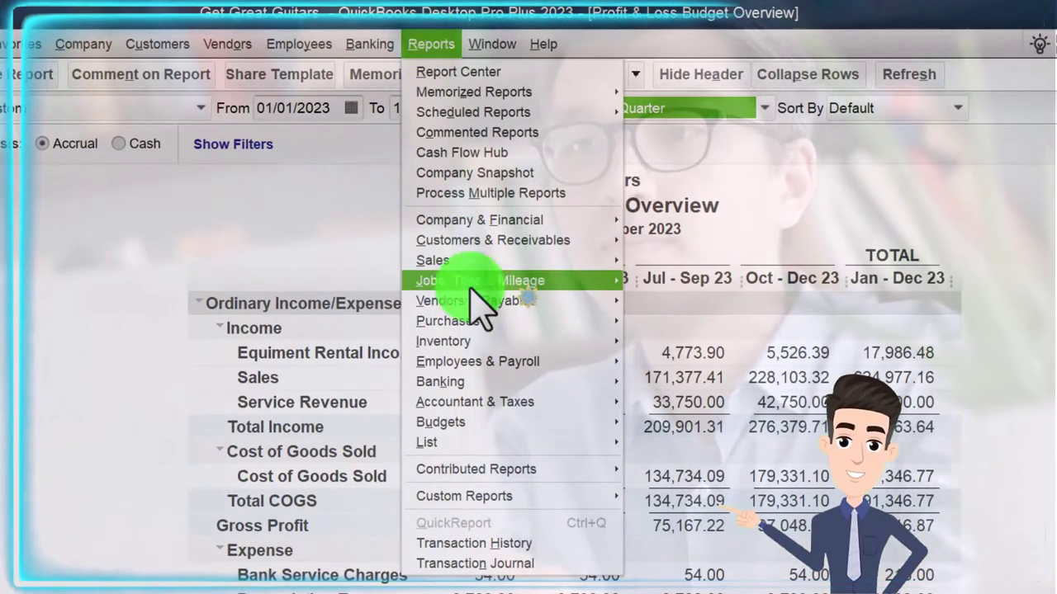
pyautogui.moveTo(486, 422)
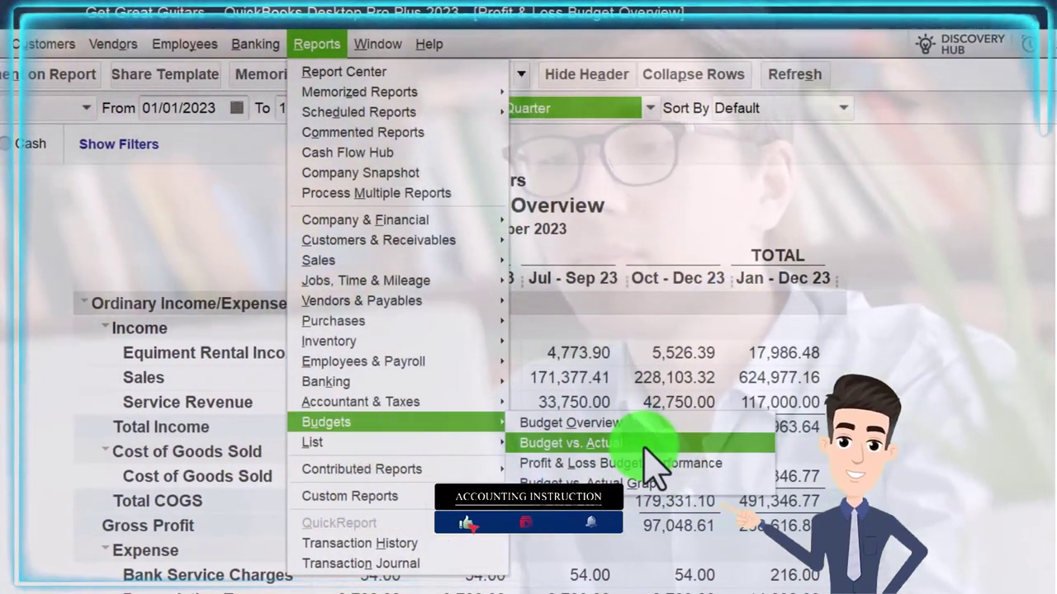
pyautogui.click(642, 445)
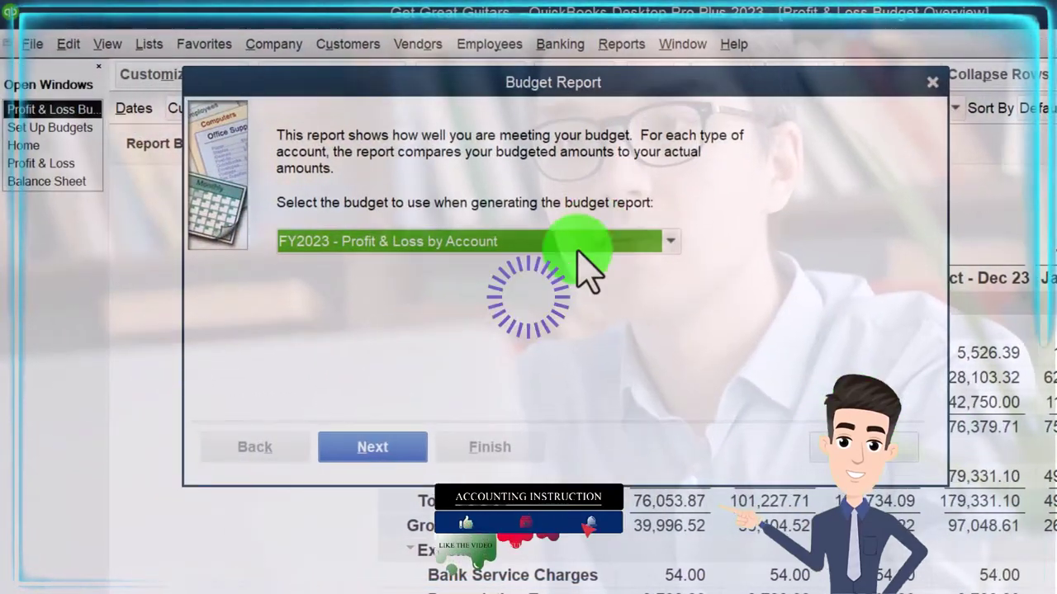
pyautogui.click(405, 446)
pyautogui.click(407, 447)
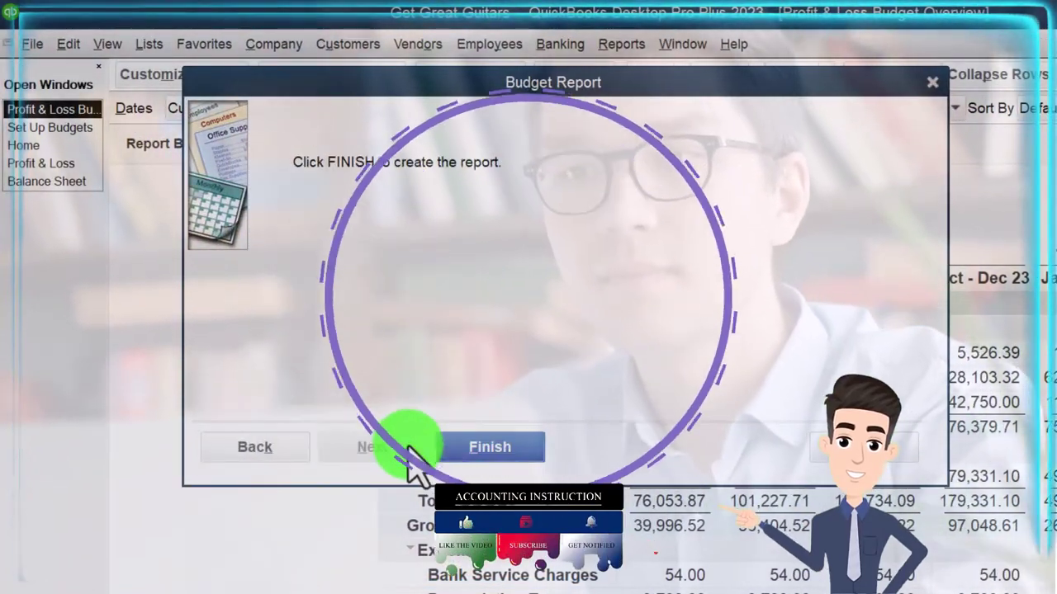
pyautogui.click(507, 447)
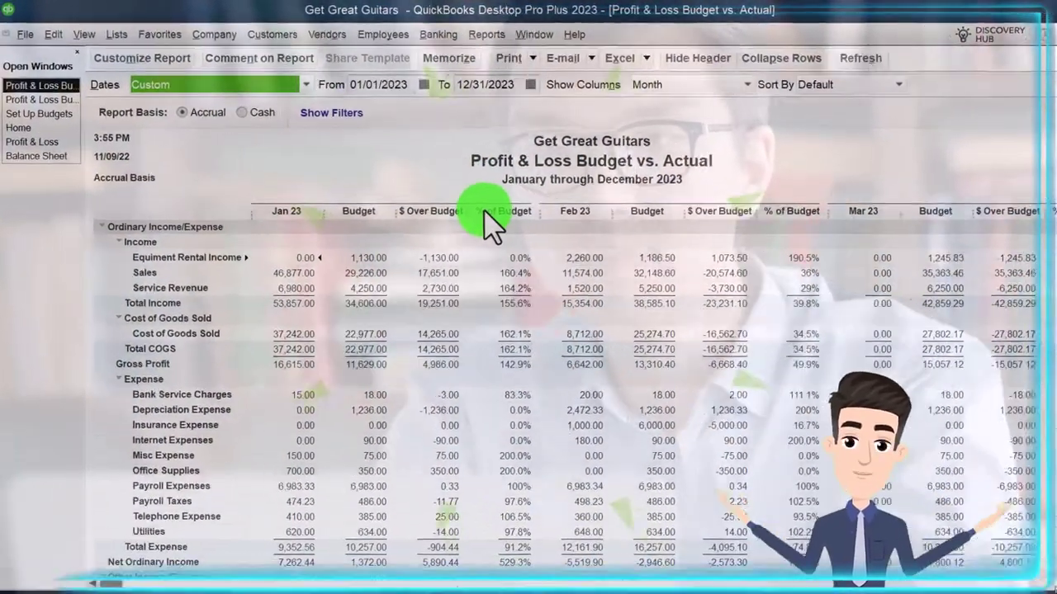
pyautogui.press('Tab')
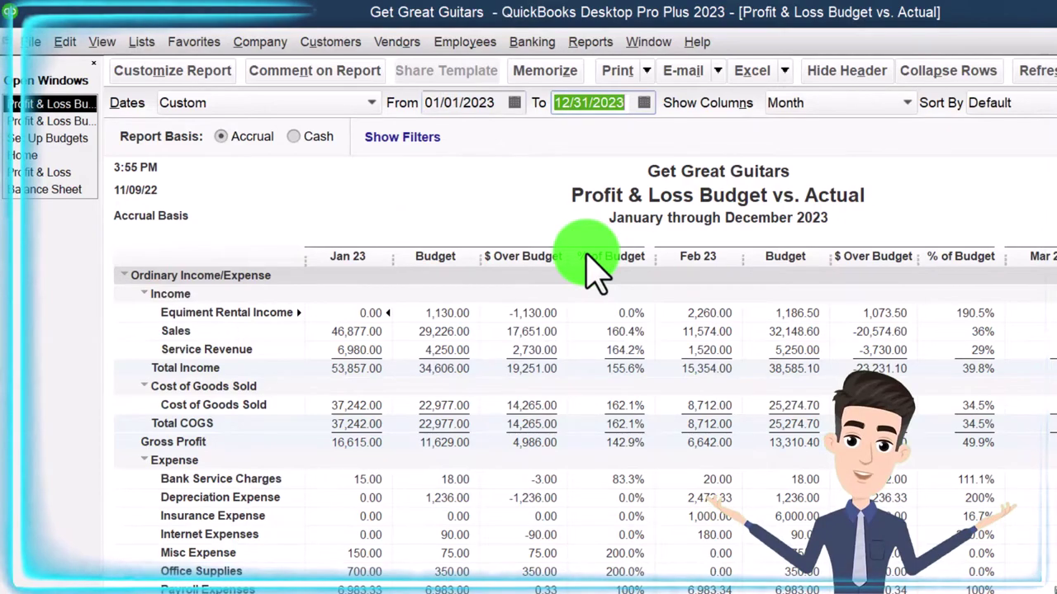
pyautogui.write('3')
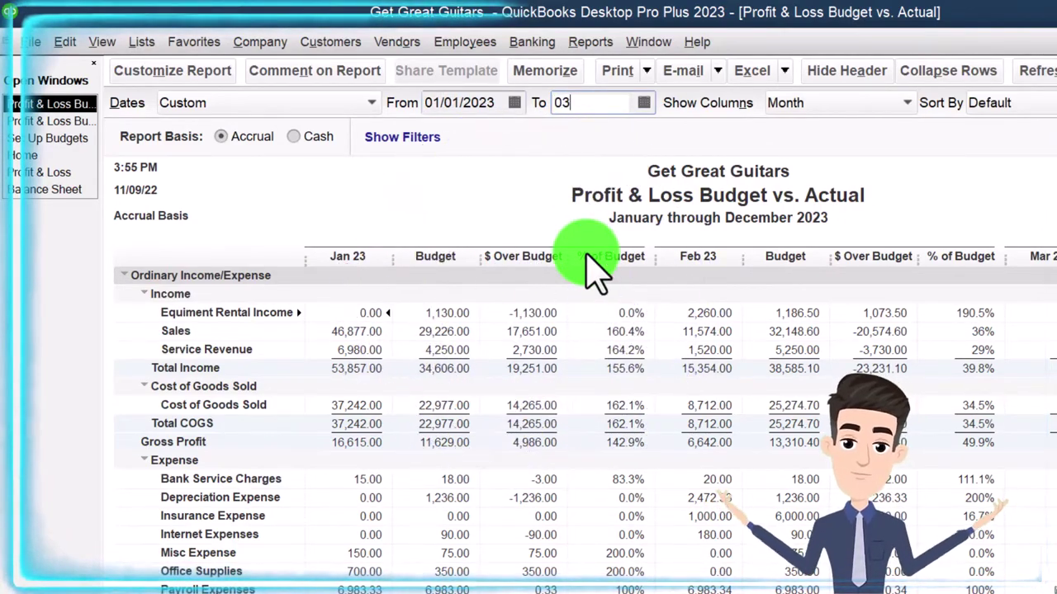
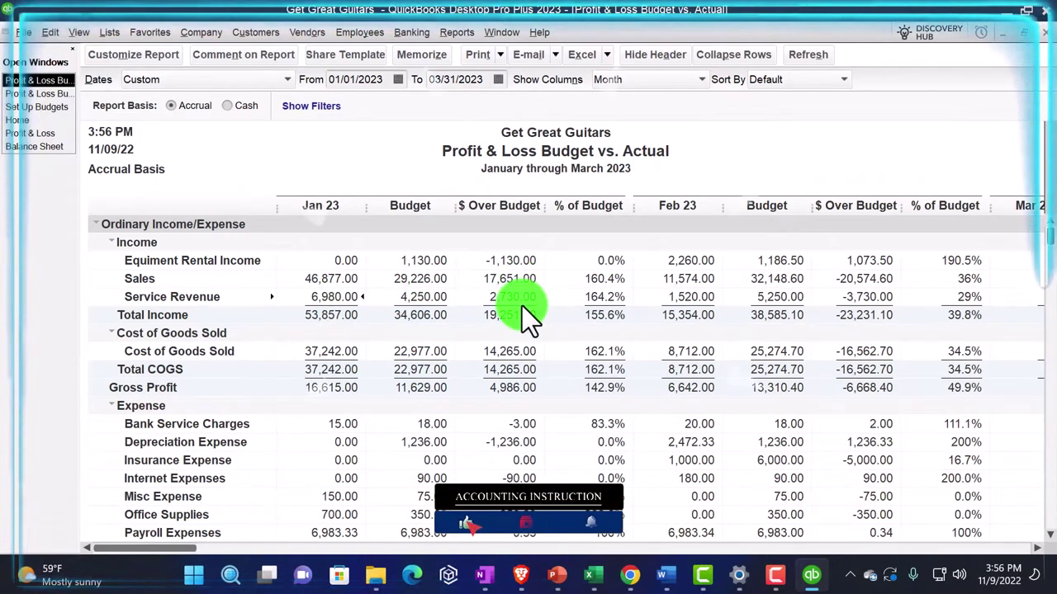
# - Switch to Calculator, keep it on top of other windows, and place it over the report's February columns
pyautogui.click(232, 576)
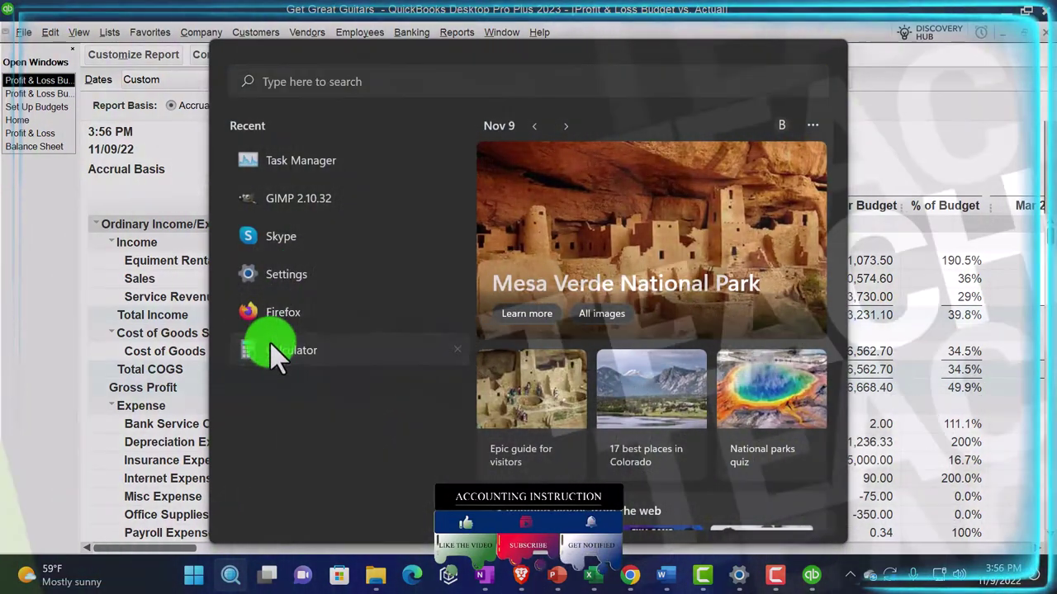
pyautogui.click(278, 355)
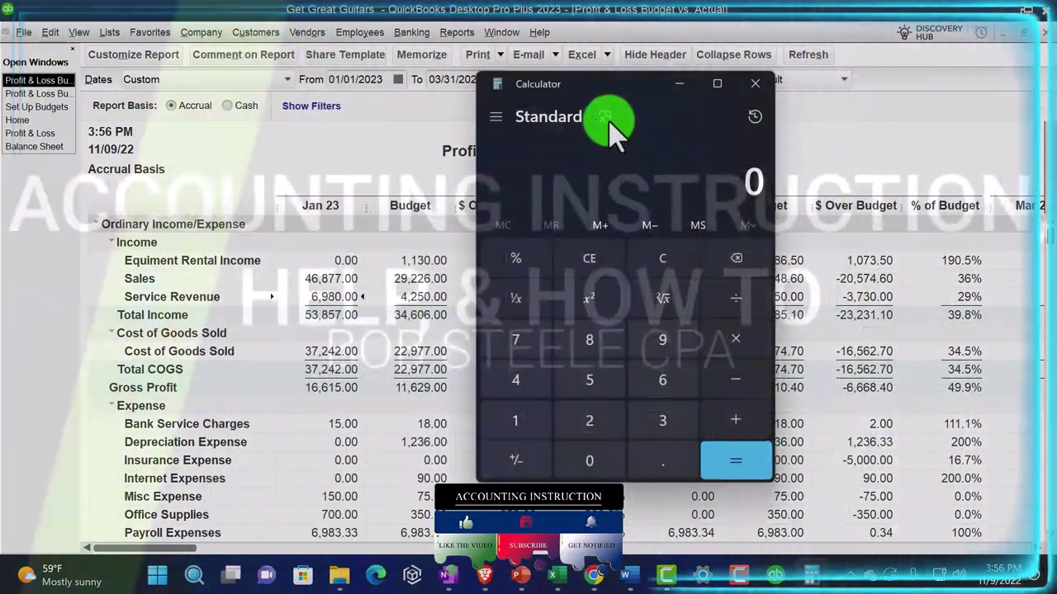
pyautogui.click(604, 116)
pyautogui.moveTo(825, 47); pyautogui.dragTo(760, 252)
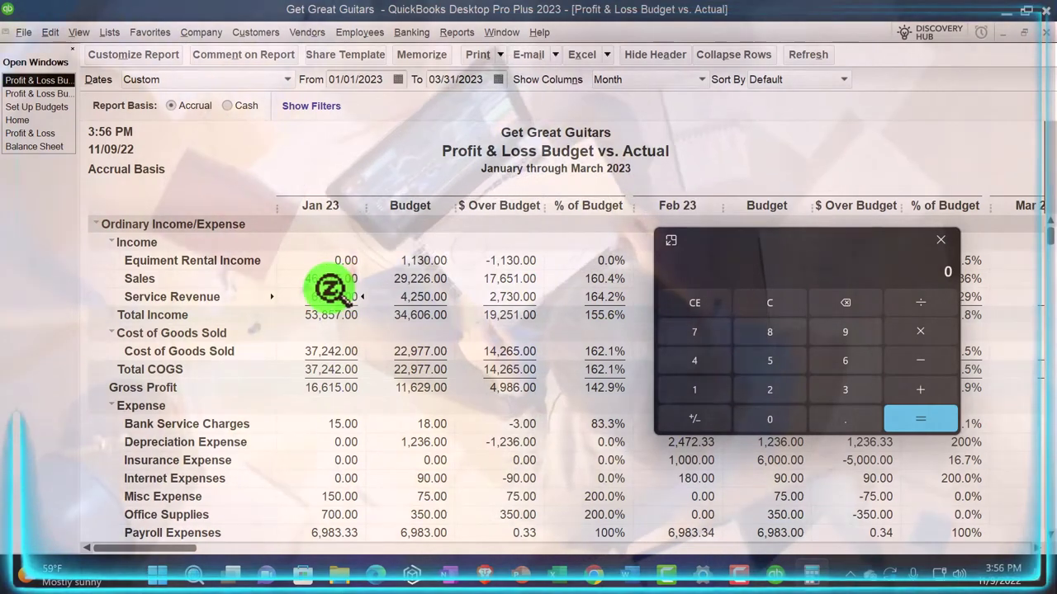
# - Check January's Sales percentage of budget by dividing 46,877 by 29,226, and close the calculator
pyautogui.write('46')
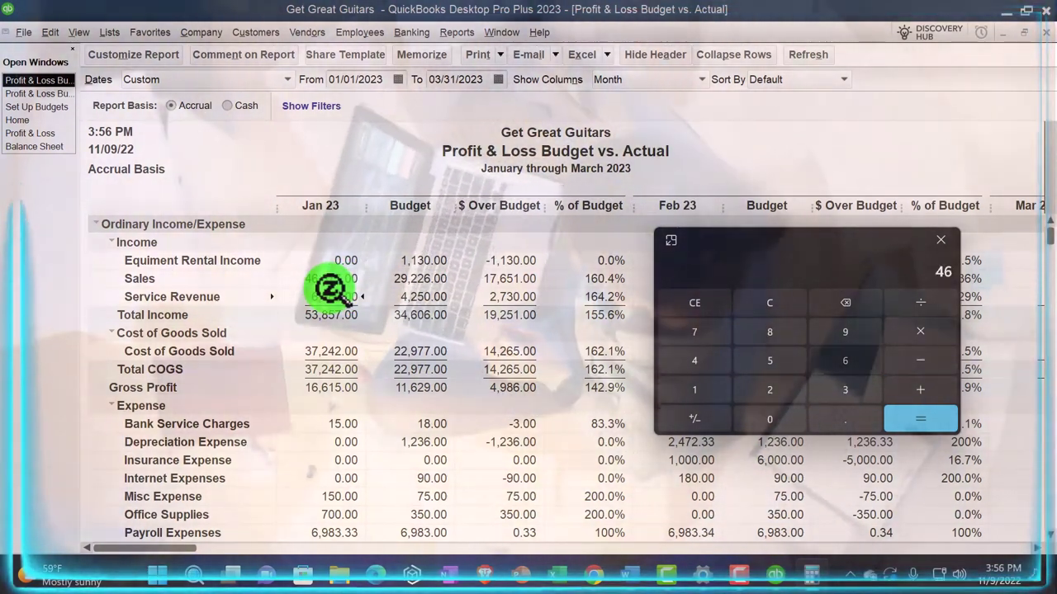
pyautogui.write('877')
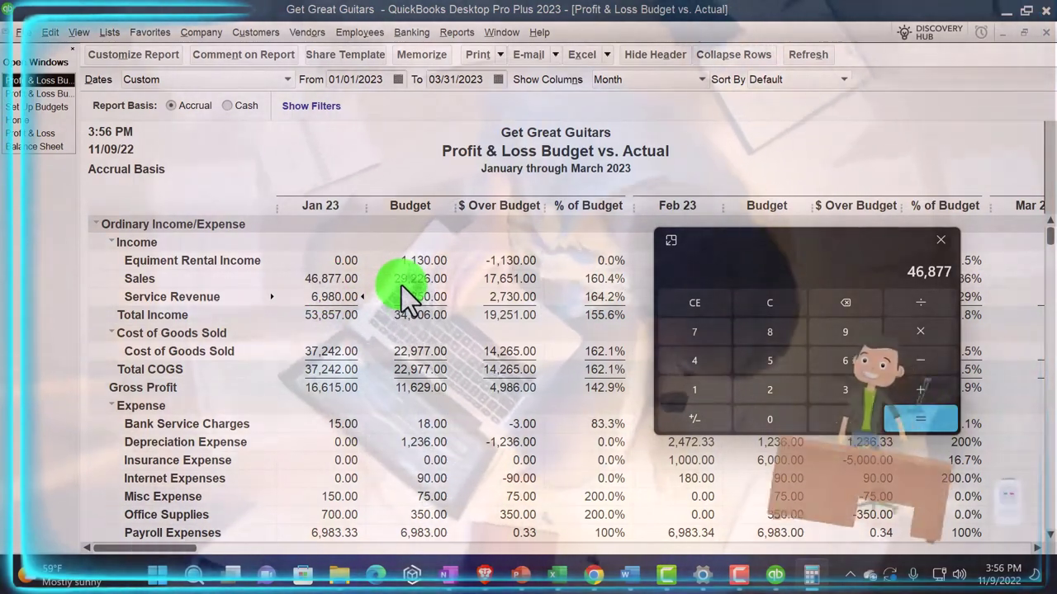
pyautogui.write('-29226')
pyautogui.press('Return')
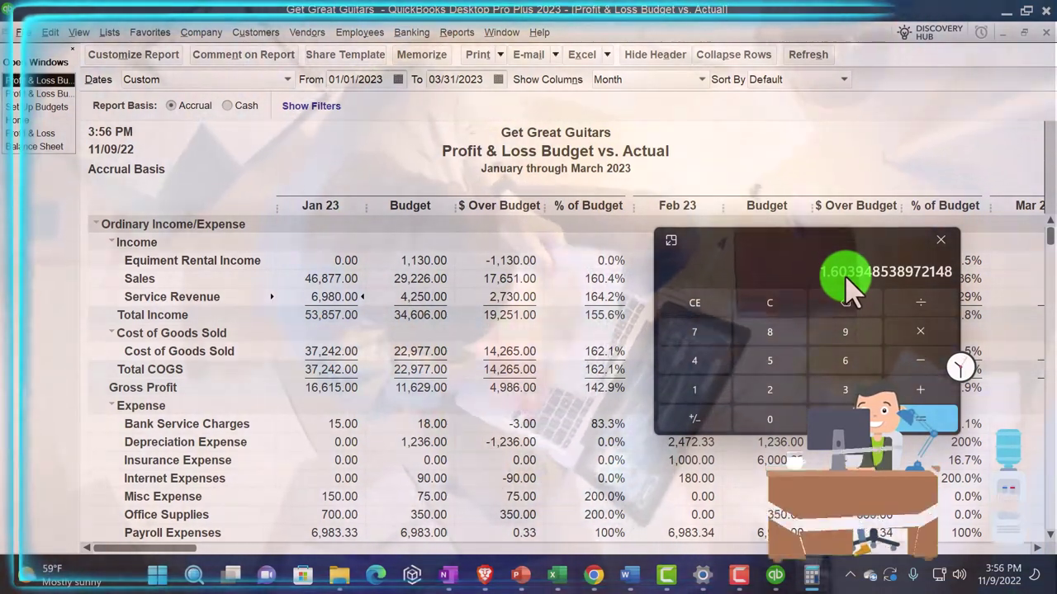
pyautogui.click(941, 240)
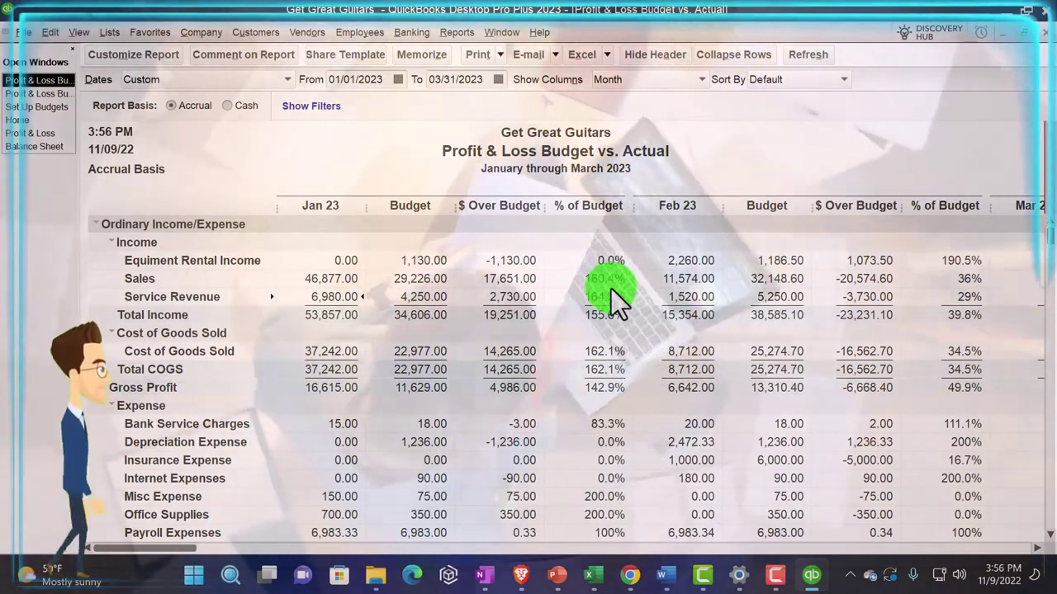
# - Examine the Budget vs. Actual figures for each month, from income to net income, and the January–March total columns
pyautogui.scroll(-4, 554, 289)
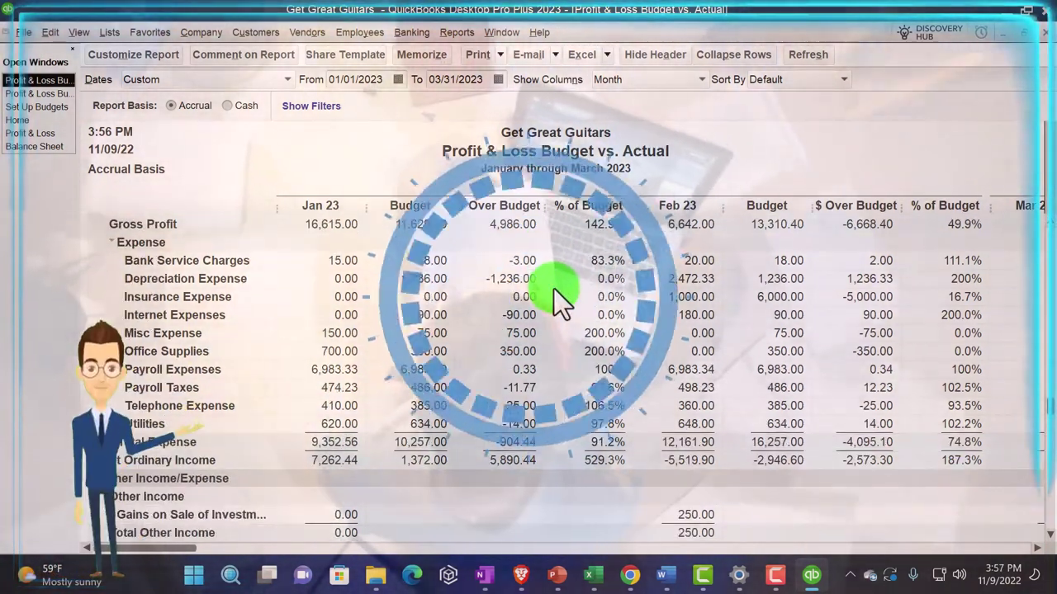
pyautogui.scroll(-1, 554, 289)
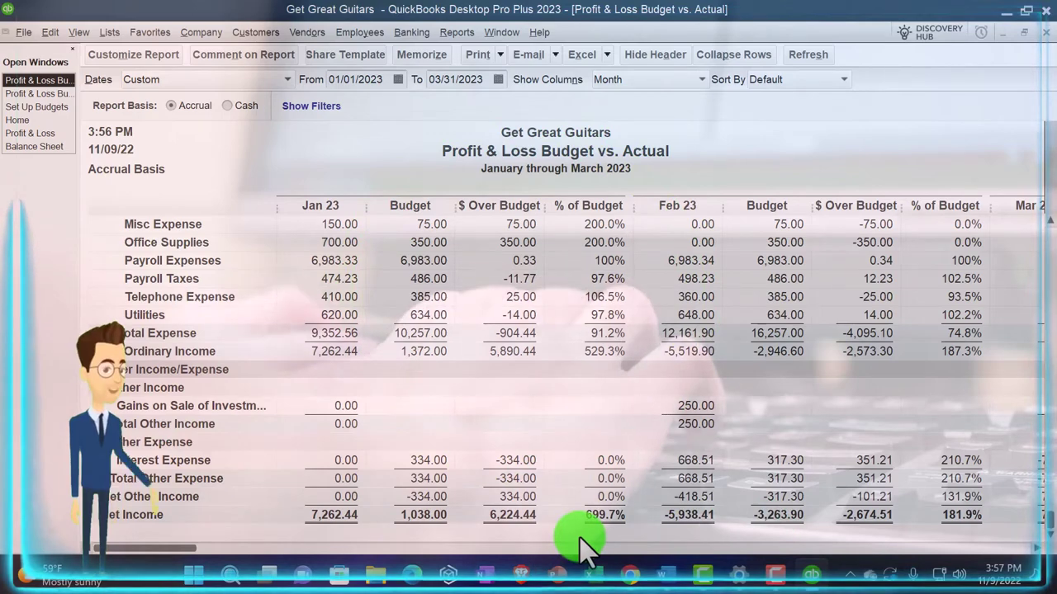
pyautogui.scroll(5, 580, 540)
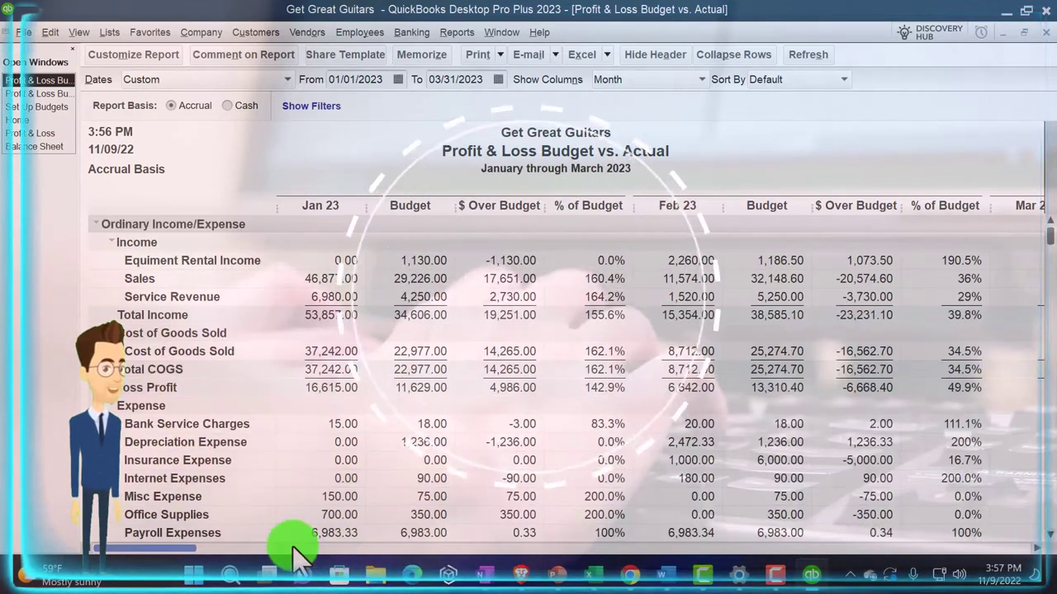
pyautogui.moveTo(137, 547); pyautogui.dragTo(813, 581)
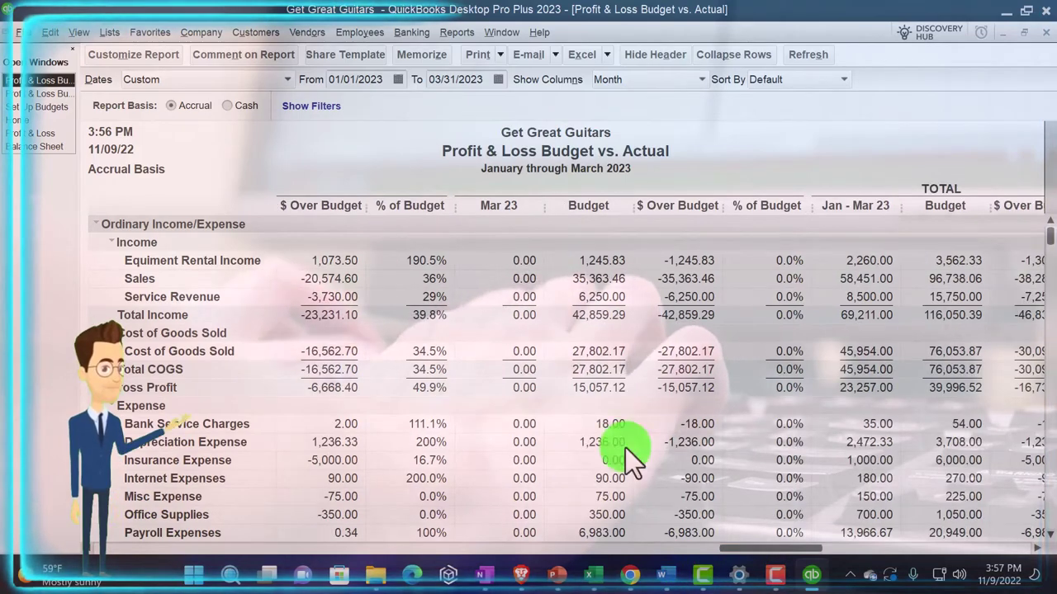
pyautogui.scroll(-4, 515, 388)
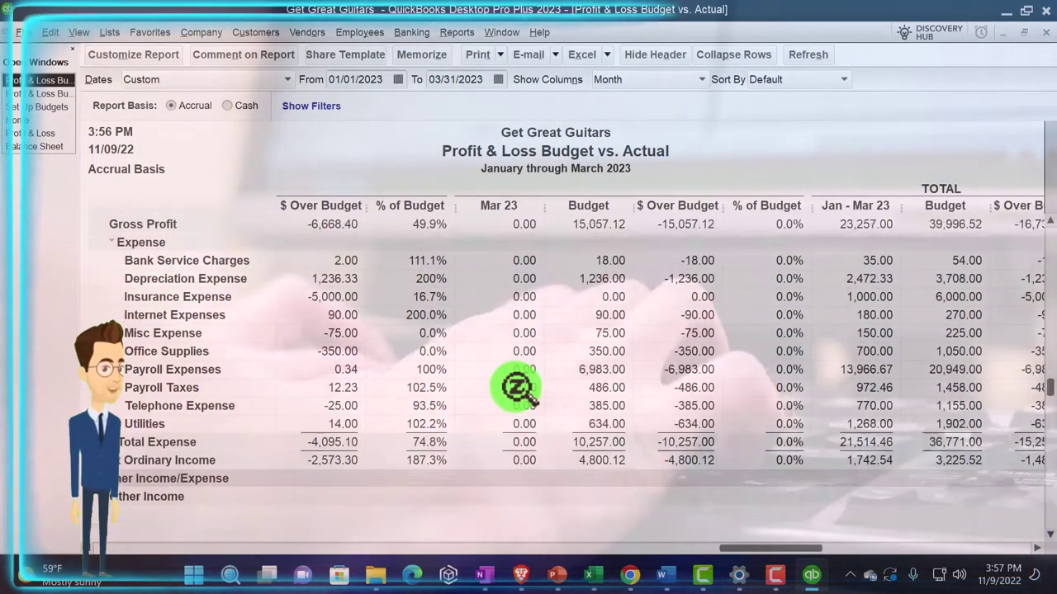
pyautogui.scroll(4, 525, 389)
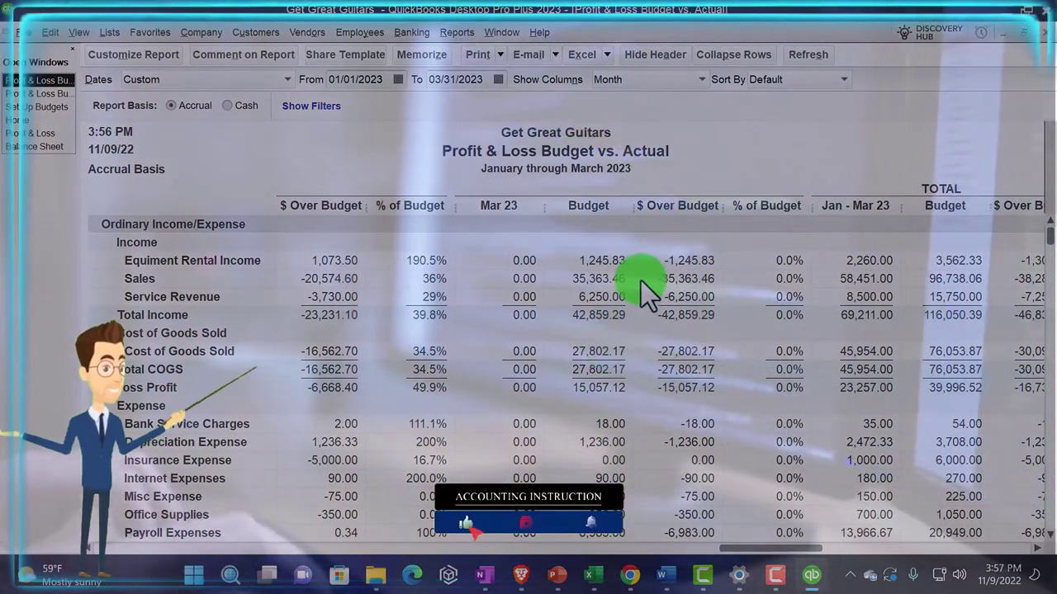
pyautogui.moveTo(791, 549); pyautogui.dragTo(999, 549)
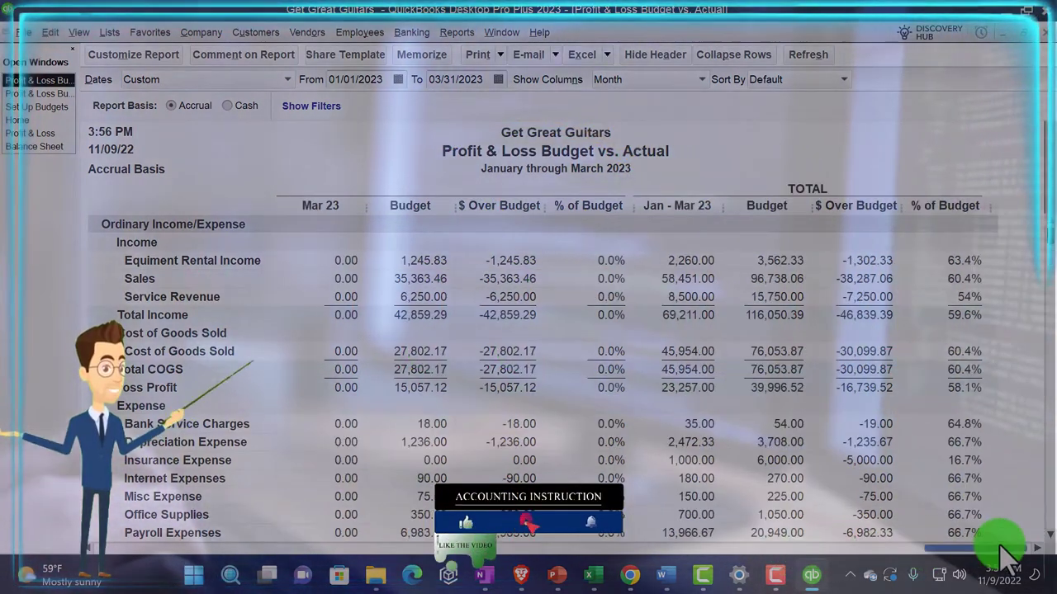
# - Try the Total only column display on the Budget vs. Actual report and set its columns to Quarter
pyautogui.click(699, 81)
pyautogui.click(644, 98)
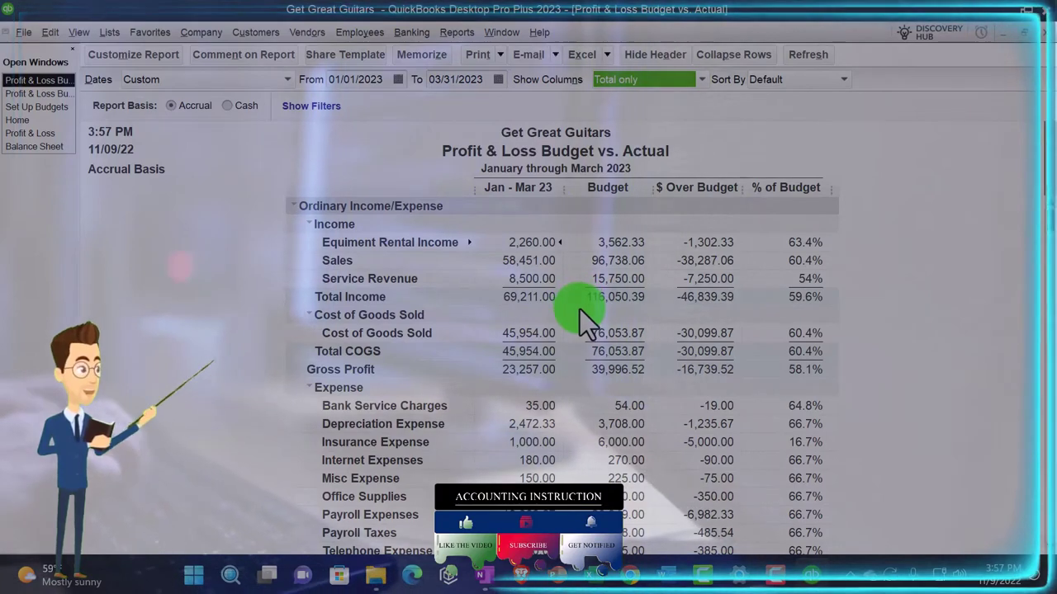
pyautogui.click(704, 77)
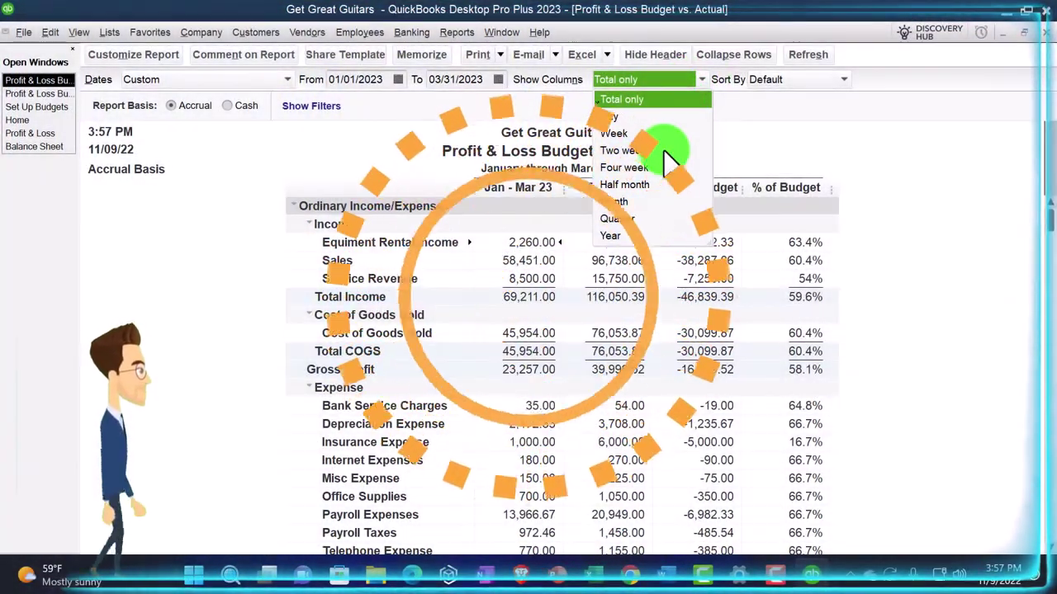
pyautogui.click(622, 219)
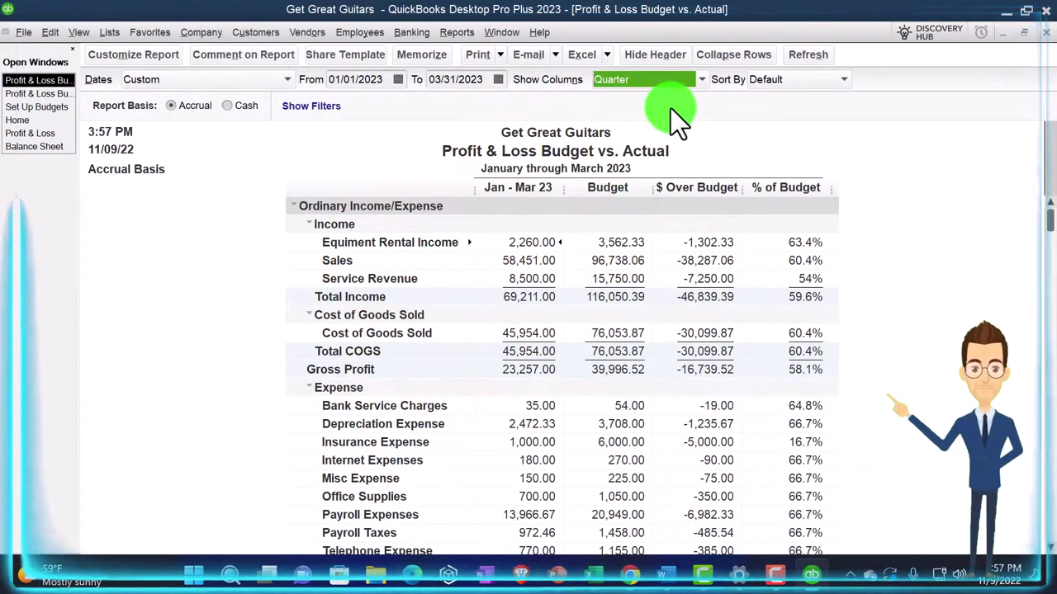
# - Set the report's end date to 12/31/2023 and review the quarterly actual and budget figures down to net income
pyautogui.click(459, 80)
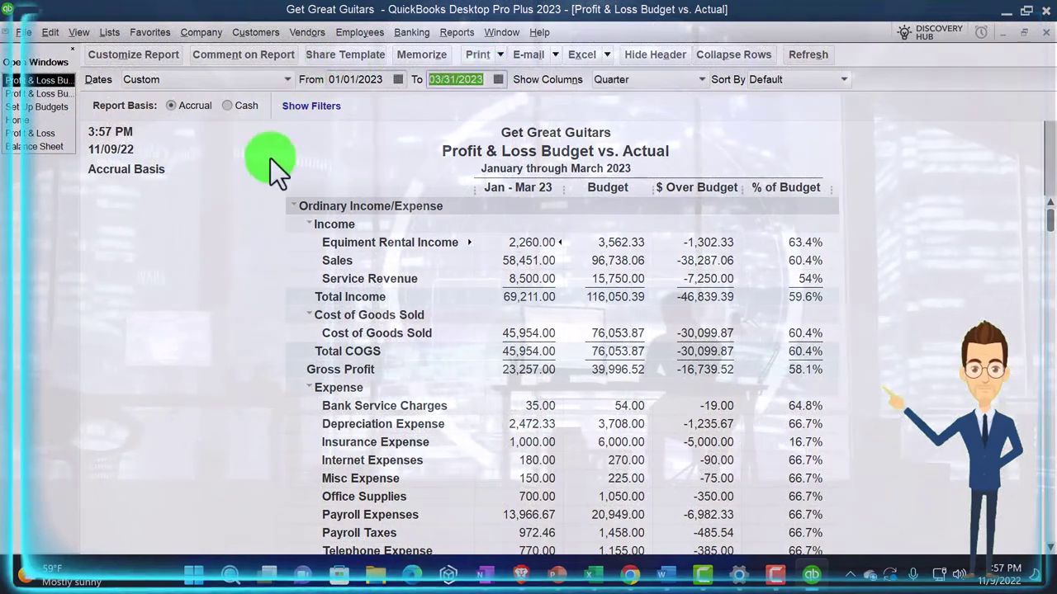
pyautogui.write('123')
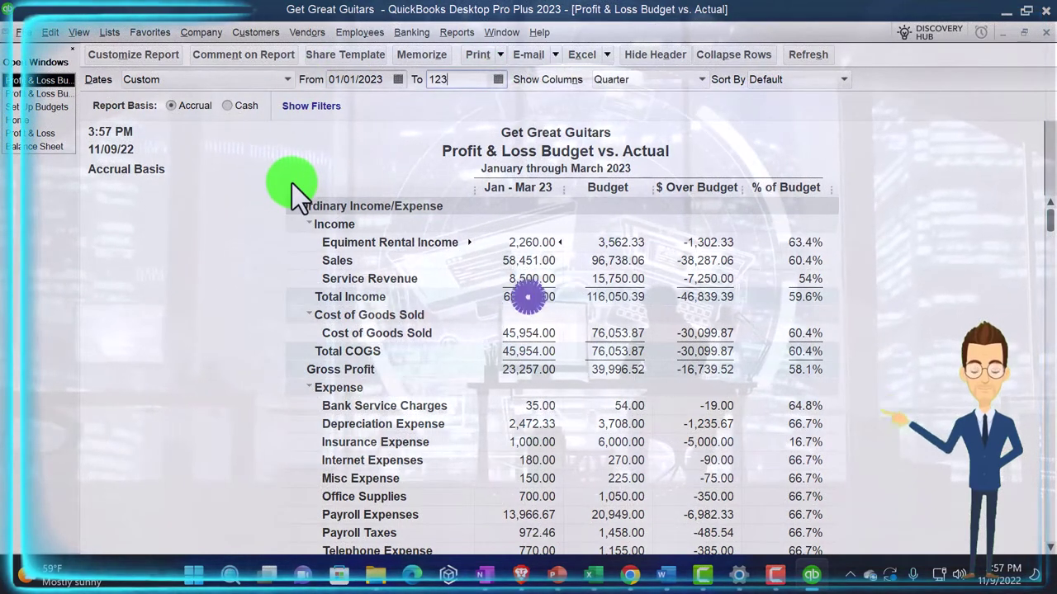
pyautogui.press('Tab')
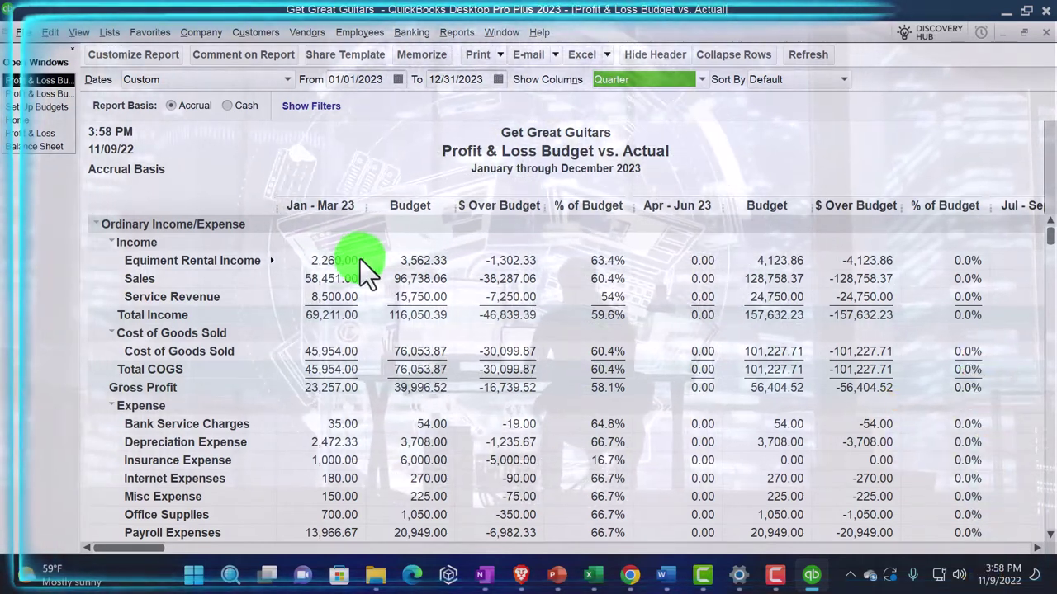
pyautogui.scroll(-2, 360, 259)
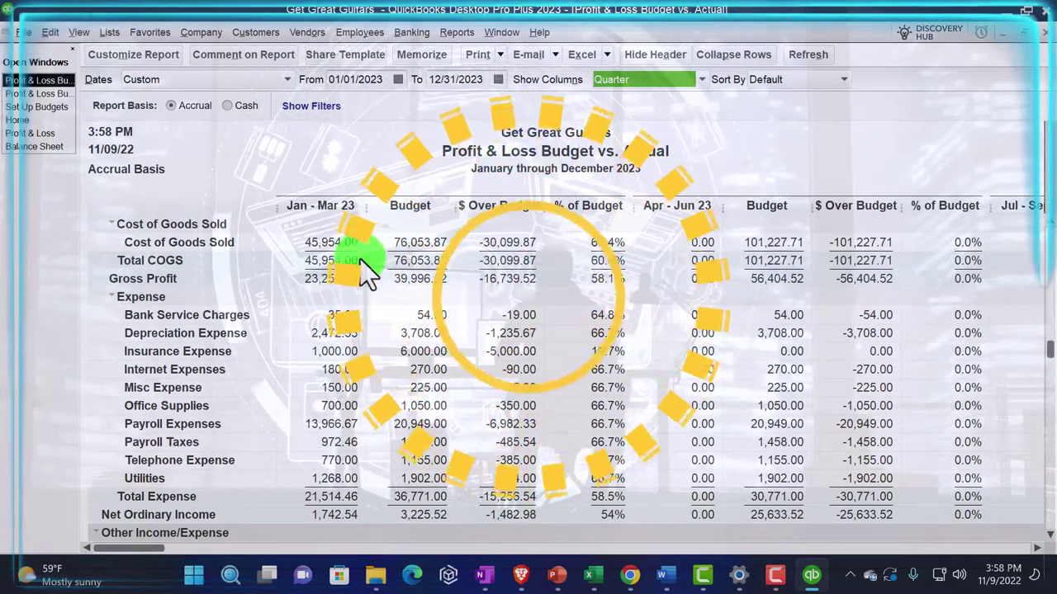
pyautogui.scroll(-3, 360, 259)
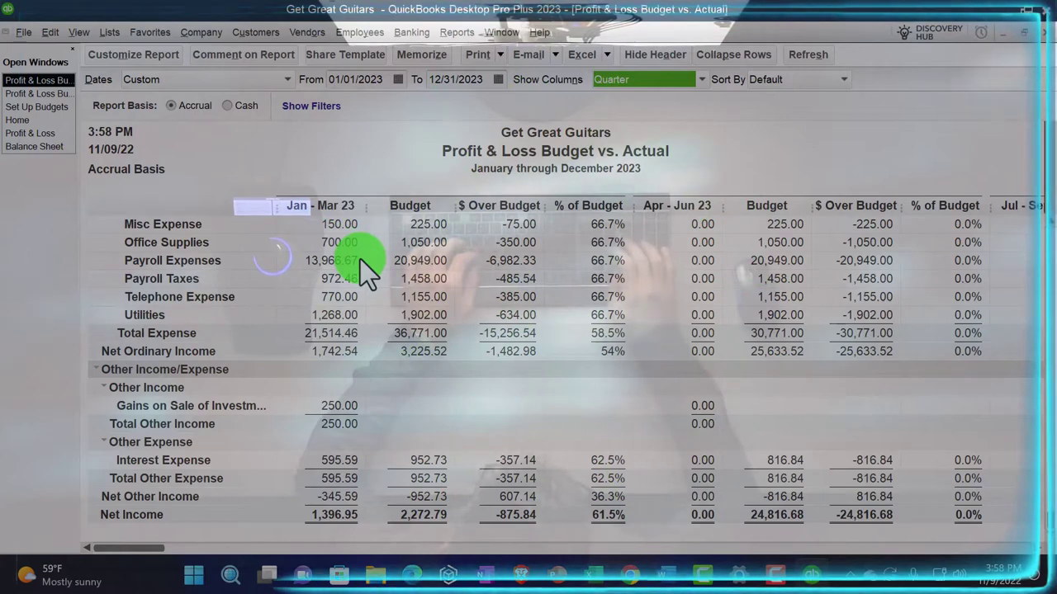
pyautogui.scroll(5, 359, 259)
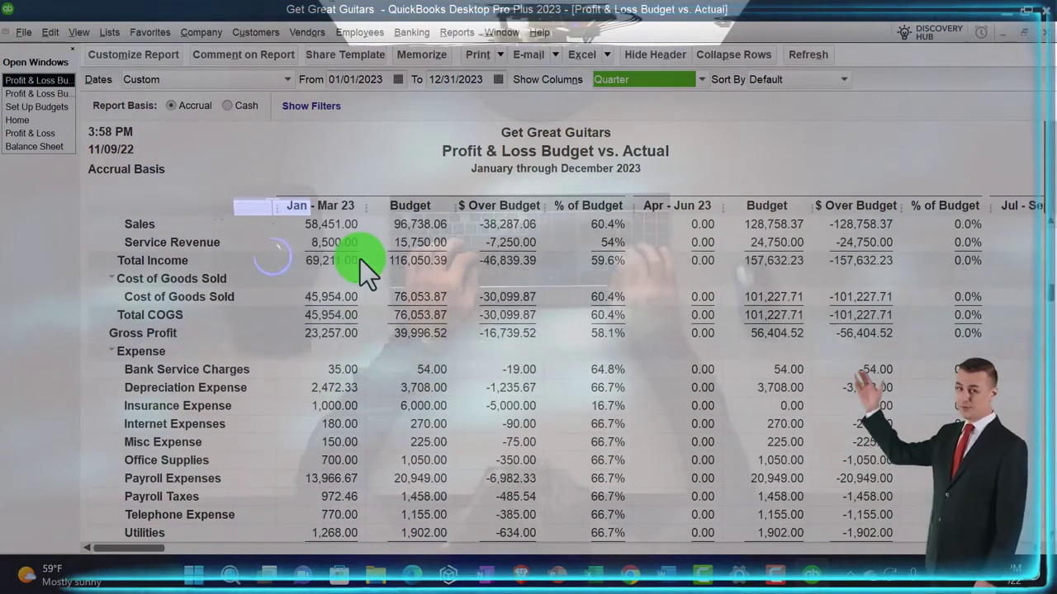